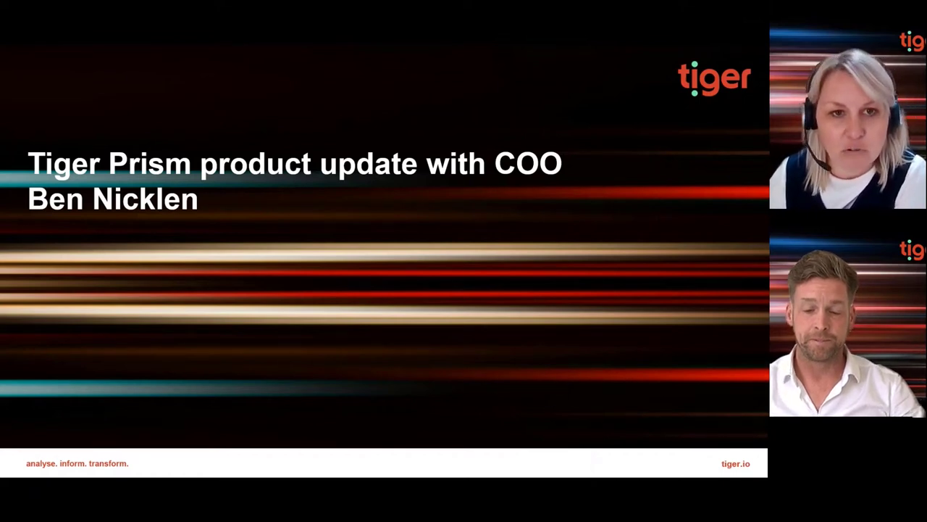
Step: Advance past the webinar title slide to the Tiger Prism PublicDemo tenant home page
{"action": "left_click", "coordinate": [310, 182]}
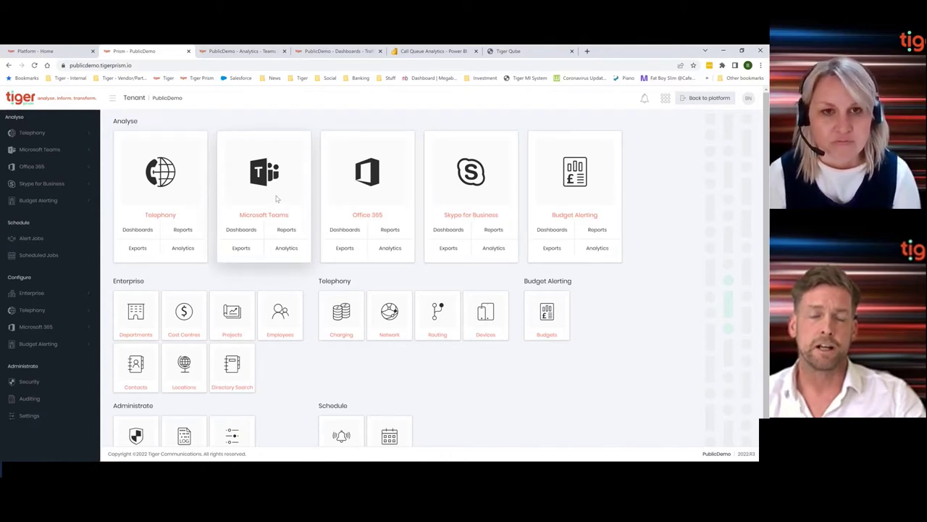
Step: Open the Microsoft Teams User Activity dashboard under Organizational Insights
{"action": "left_click", "coordinate": [247, 232]}
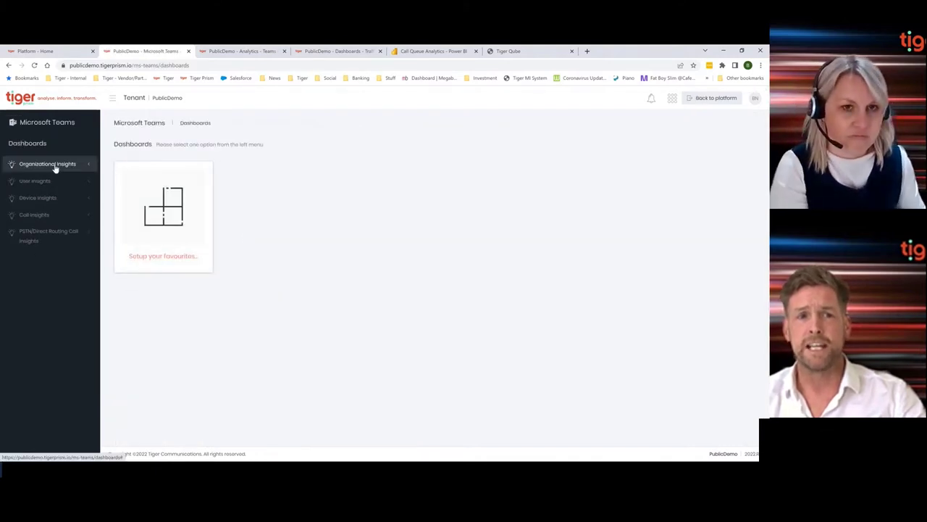
{"action": "left_click", "coordinate": [55, 166]}
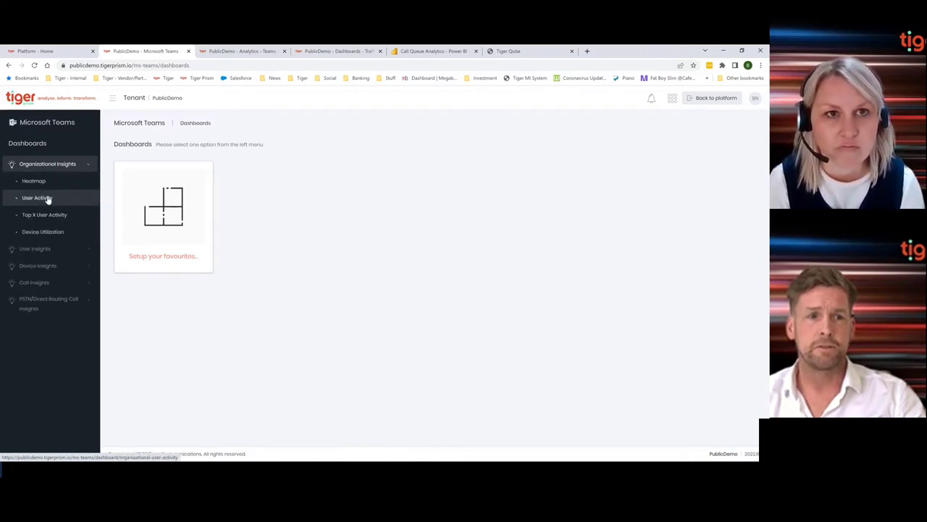
{"action": "left_click", "coordinate": [45, 198]}
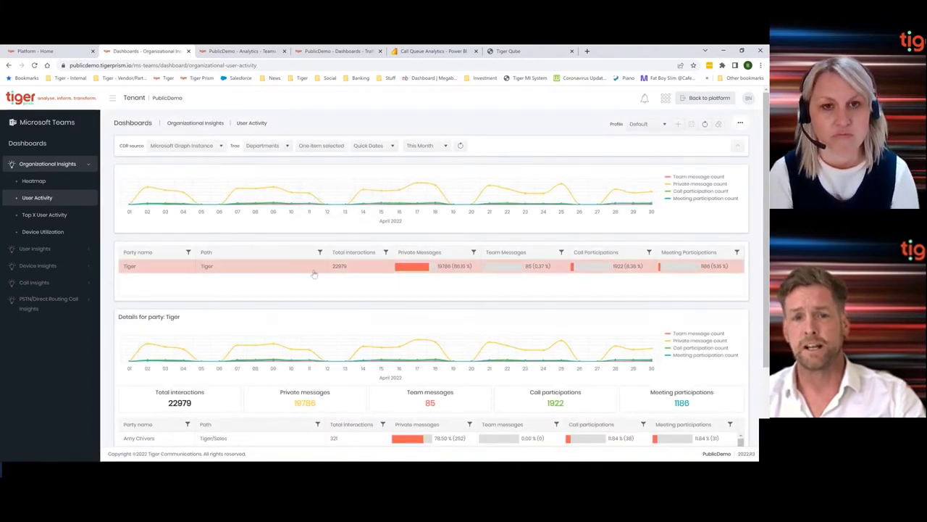
Step: Scroll through the user table and expand the Call Insights dashboard group
{"action": "scroll", "coordinate": [314, 273], "scroll_direction": "down", "scroll_amount": 3}
{"action": "scroll", "coordinate": [357, 392], "scroll_direction": "down", "scroll_amount": 1}
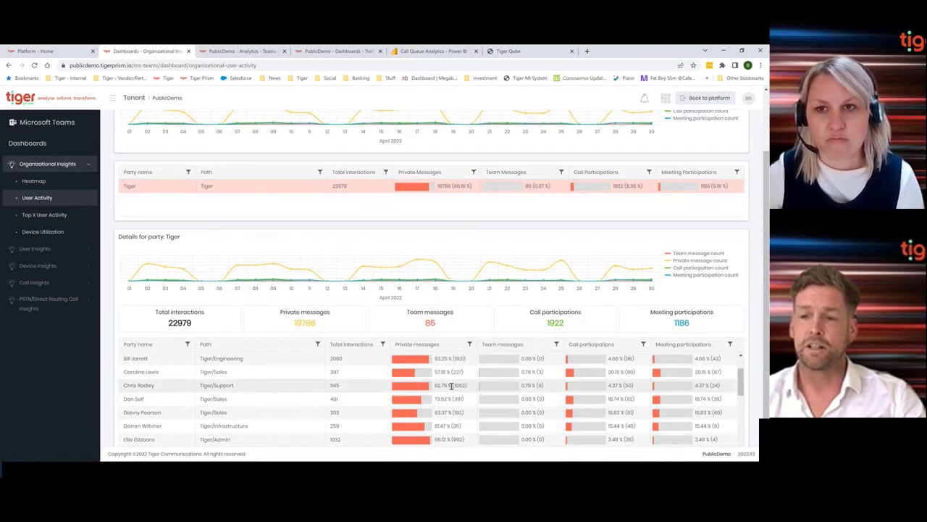
{"action": "scroll", "coordinate": [452, 385], "scroll_direction": "up", "scroll_amount": 2}
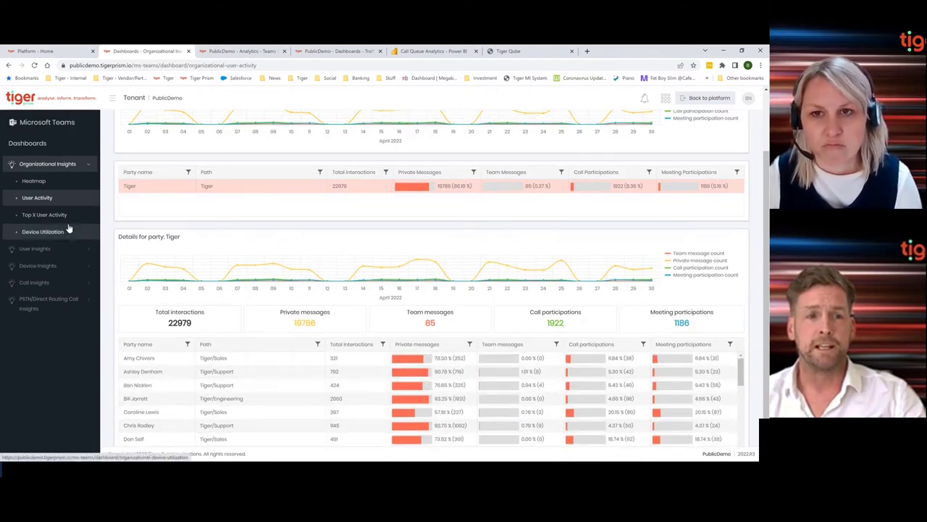
{"action": "left_click", "coordinate": [36, 282]}
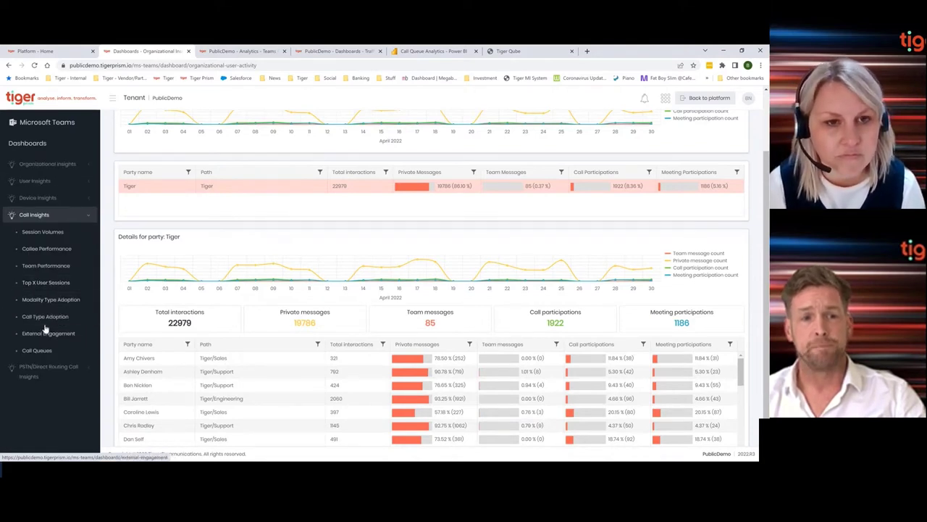
Step: Open Modality Type Adoption and inspect Tiger and Sales in the rollup, leaving the selection unchanged
{"action": "left_click", "coordinate": [47, 302]}
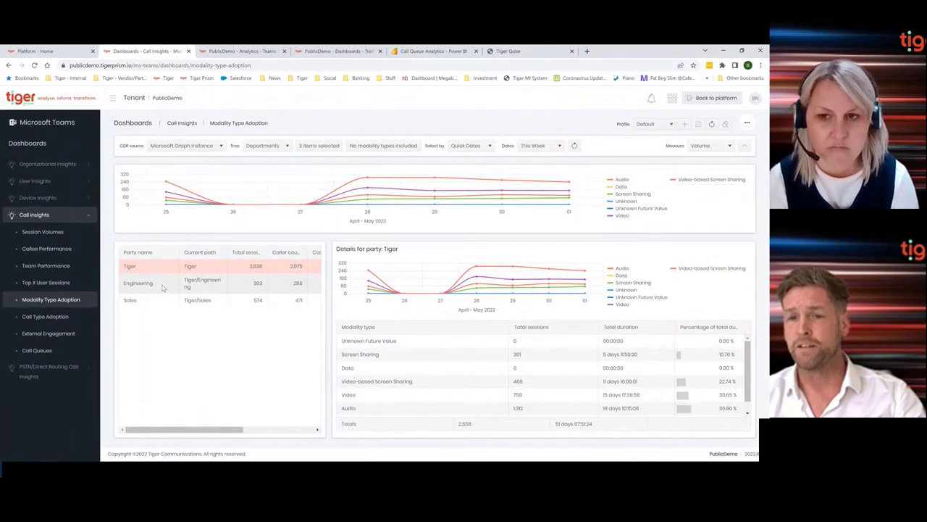
{"action": "left_click", "coordinate": [318, 145]}
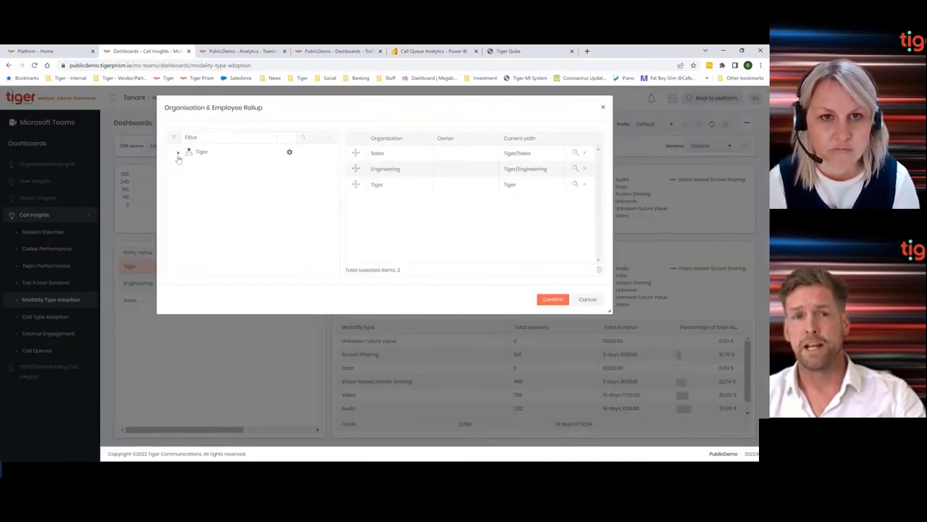
{"action": "left_click", "coordinate": [178, 156]}
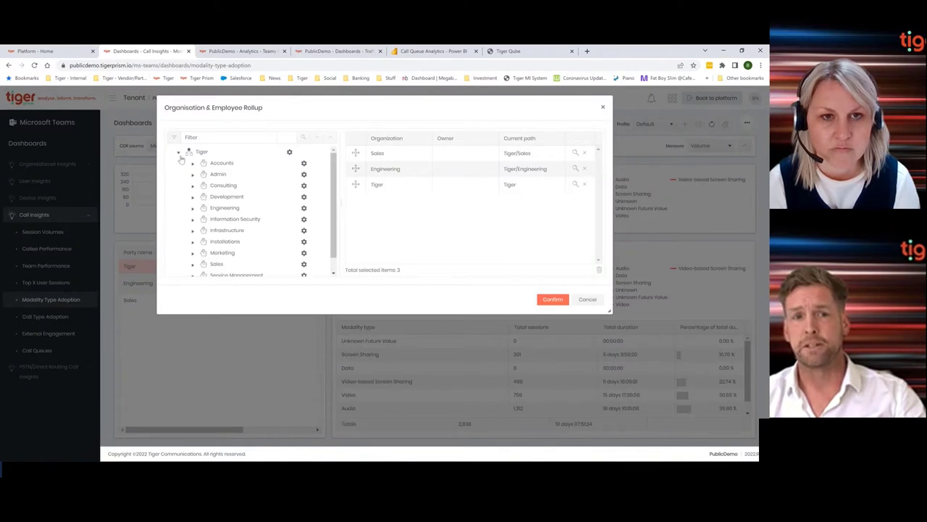
{"action": "left_click", "coordinate": [193, 264]}
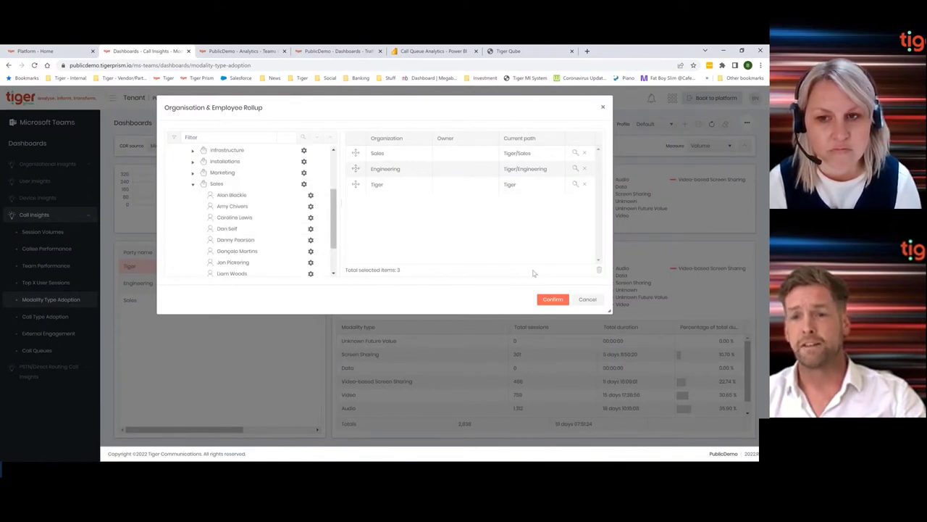
{"action": "left_click", "coordinate": [588, 299]}
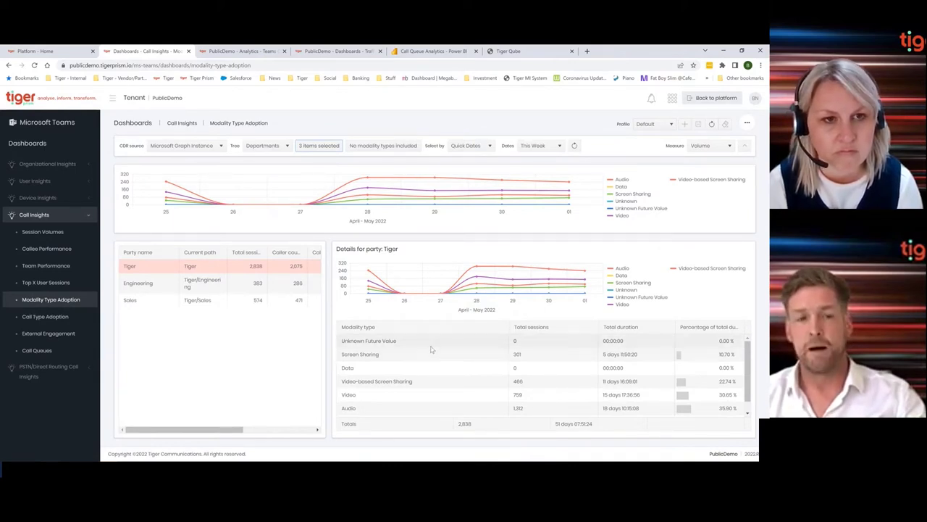
{"action": "left_click", "coordinate": [36, 351]}
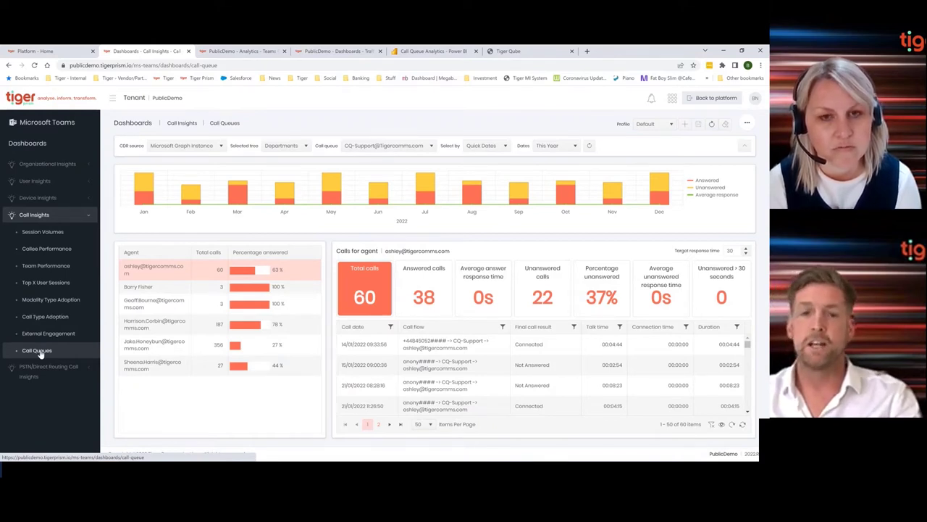
Step: Keep CQ-Support as the queue and set the date range to last week
{"action": "left_click", "coordinate": [401, 147]}
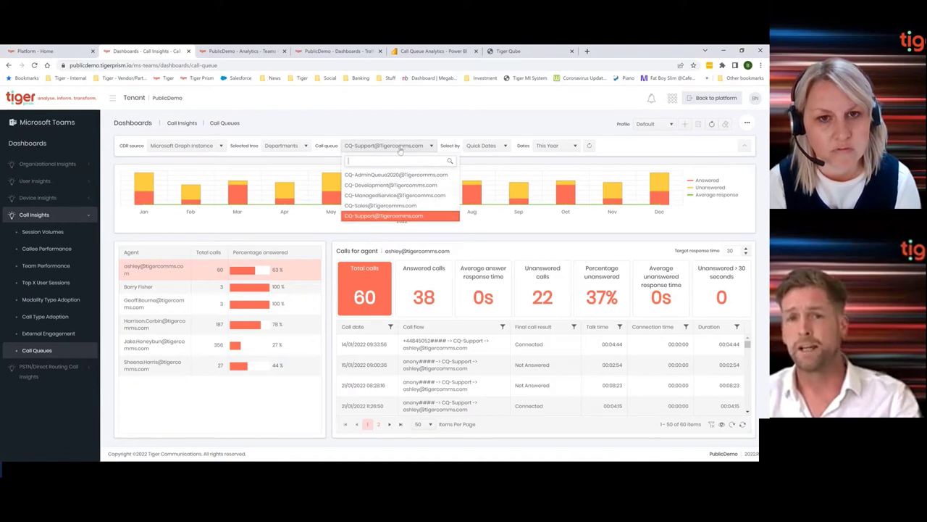
{"action": "left_click", "coordinate": [401, 147]}
{"action": "left_click", "coordinate": [573, 147]}
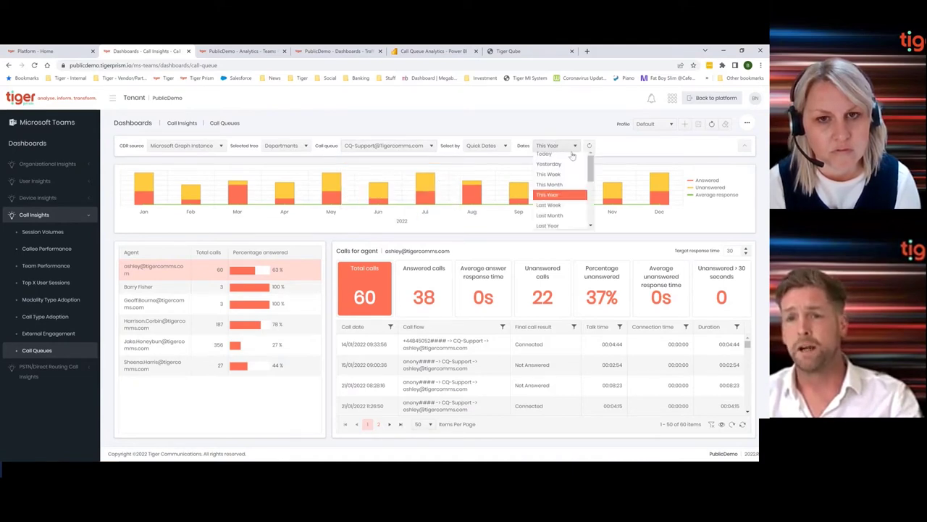
{"action": "left_click", "coordinate": [561, 189]}
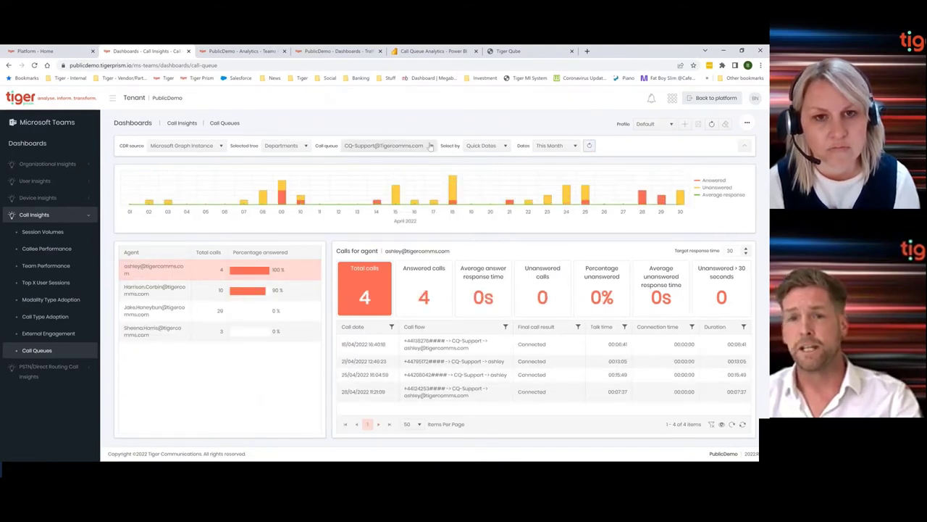
{"action": "left_click", "coordinate": [558, 148]}
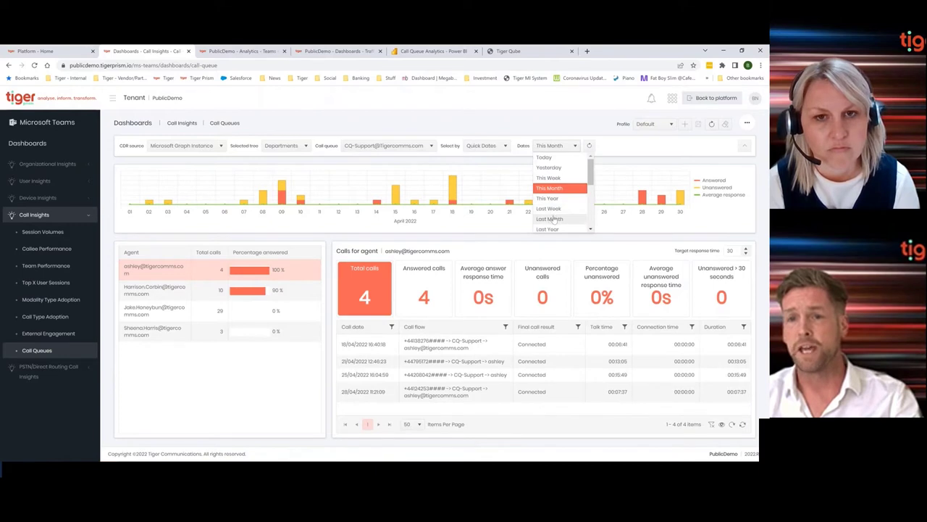
{"action": "left_click", "coordinate": [550, 208]}
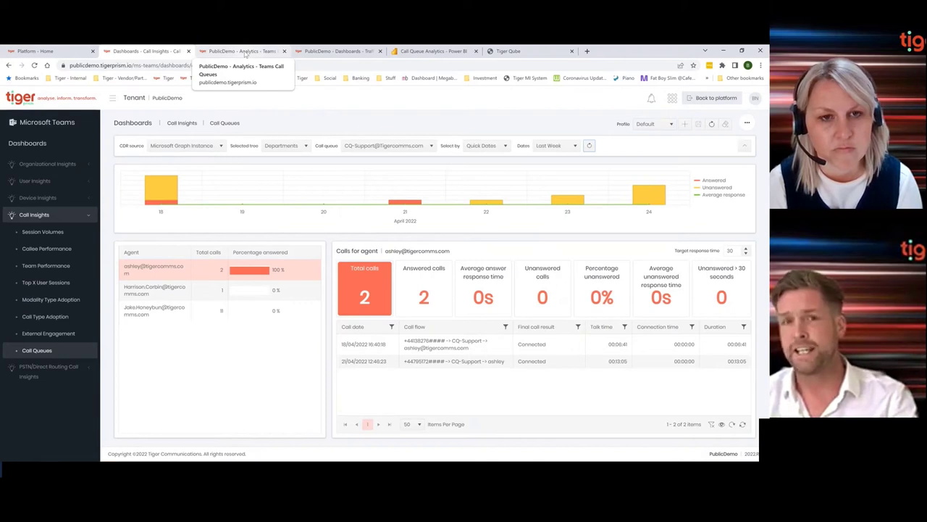
Step: Open the Call Queue widget from My Widgets in Analytics and enter edit mode
{"action": "left_click", "coordinate": [246, 52]}
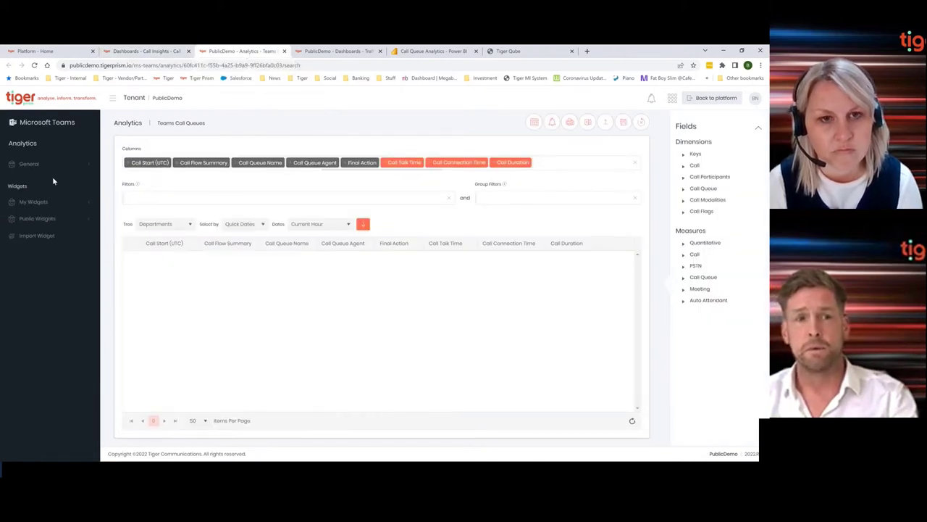
{"action": "left_click", "coordinate": [55, 203]}
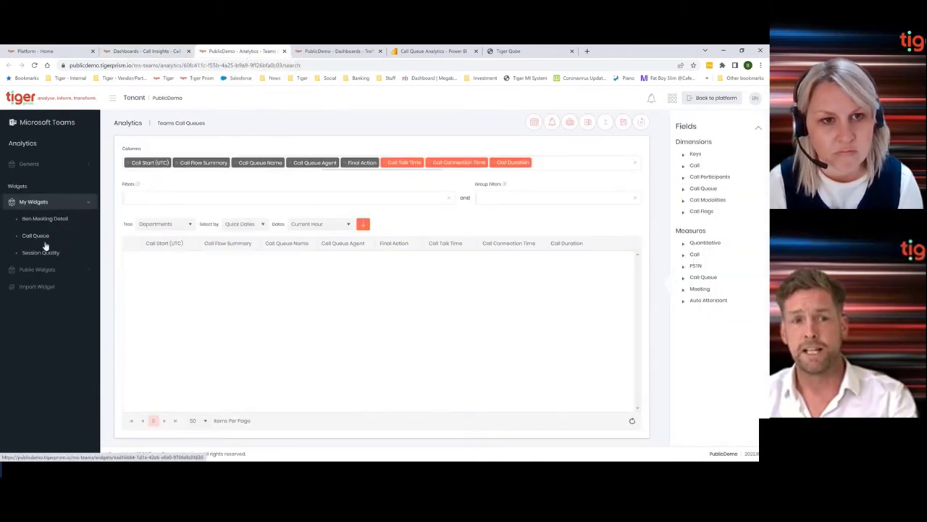
{"action": "left_click", "coordinate": [45, 245]}
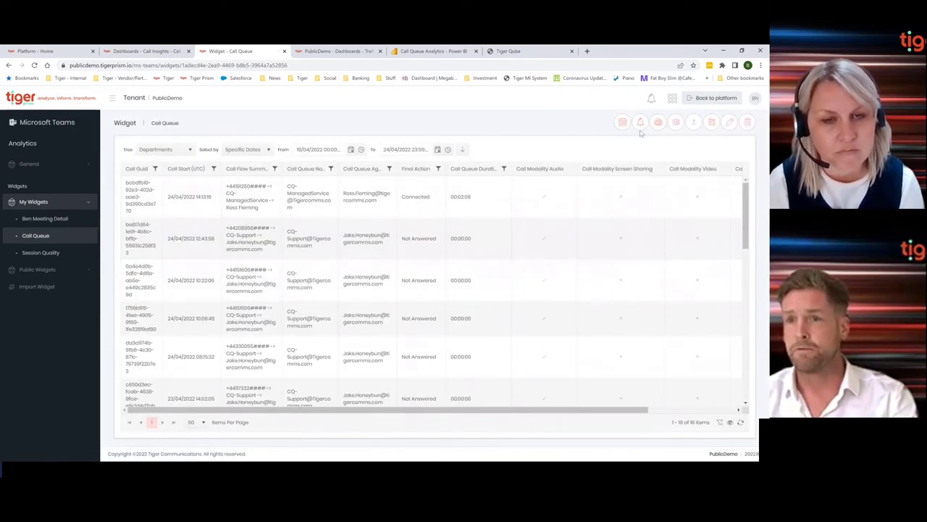
{"action": "left_click", "coordinate": [730, 123]}
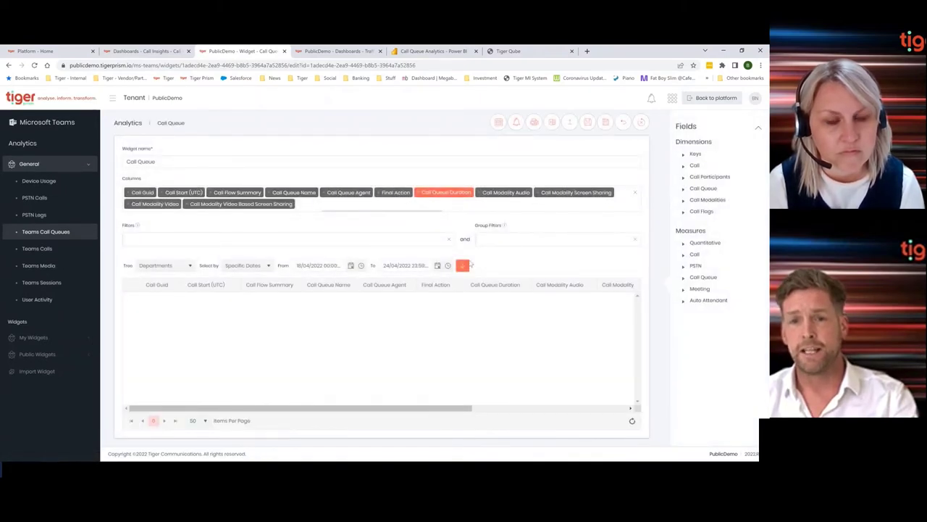
Step: Retrieve the widget's calls for This Month via Quick Dates, returning 67 records
{"action": "left_click", "coordinate": [245, 266]}
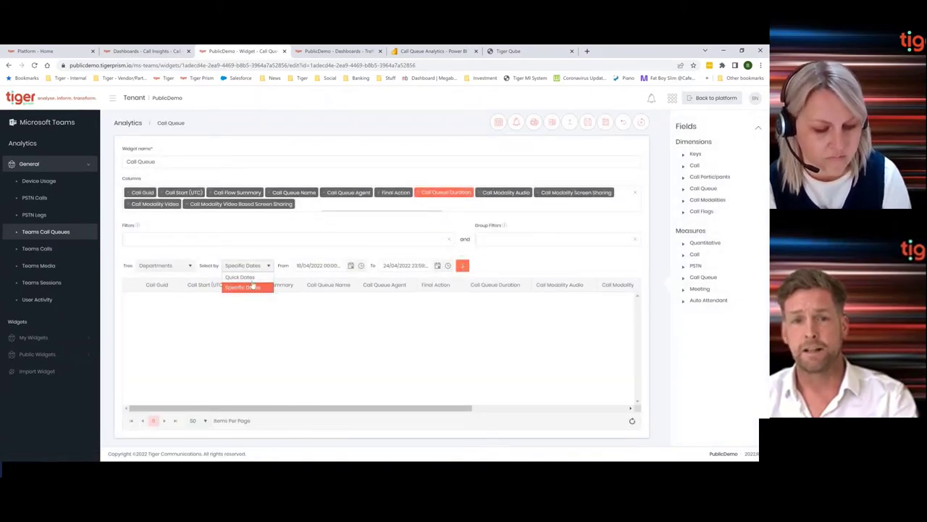
{"action": "left_click", "coordinate": [240, 277]}
{"action": "left_click", "coordinate": [319, 265]}
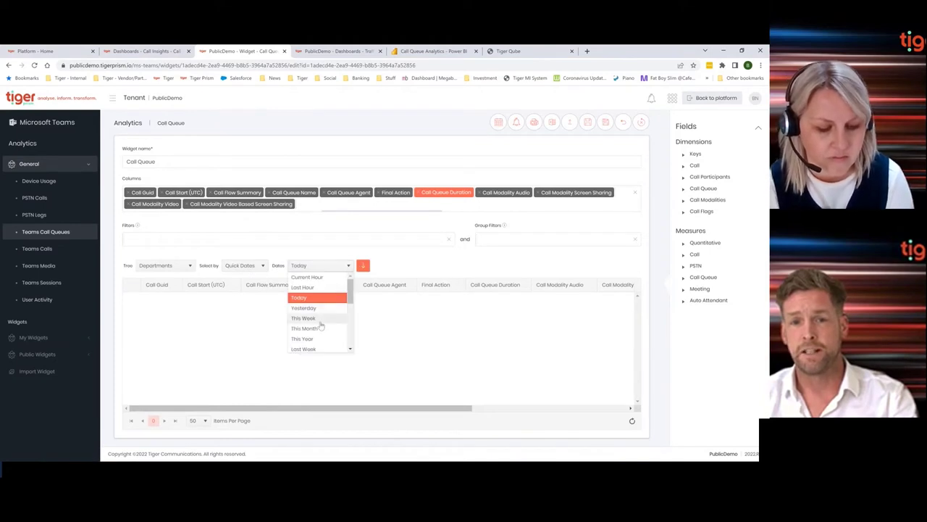
{"action": "left_click", "coordinate": [319, 318]}
{"action": "left_click", "coordinate": [318, 266]}
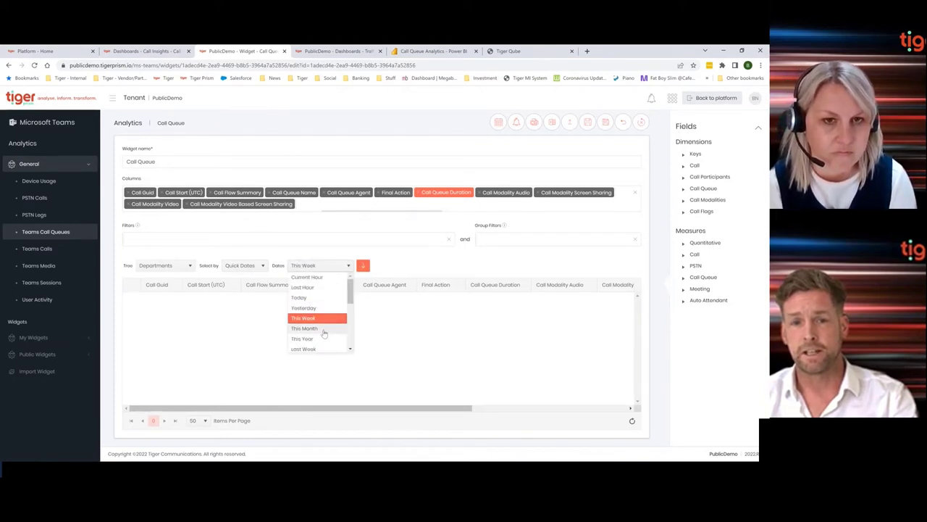
{"action": "left_click", "coordinate": [323, 330]}
{"action": "left_click", "coordinate": [363, 265]}
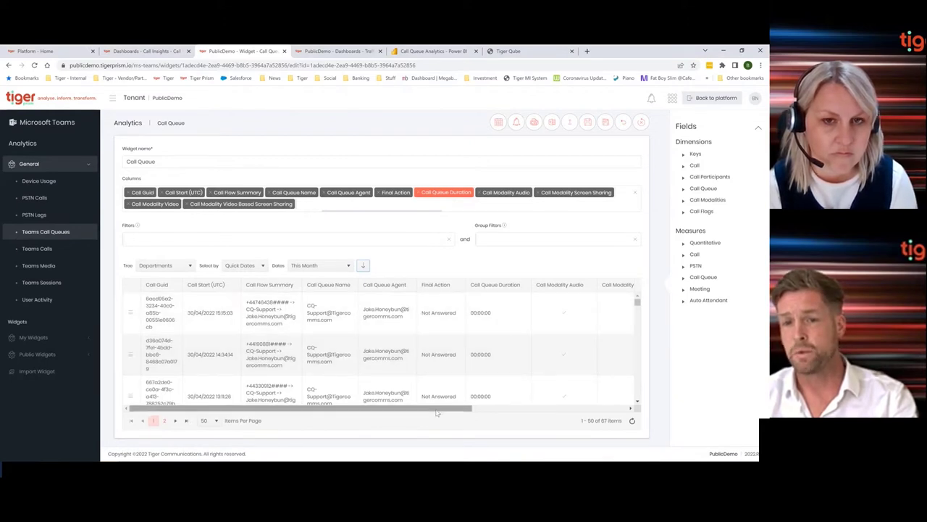
{"action": "scroll", "coordinate": [460, 355], "scroll_direction": "down", "scroll_amount": 1}
{"action": "scroll", "coordinate": [507, 362], "scroll_direction": "down", "scroll_amount": 3}
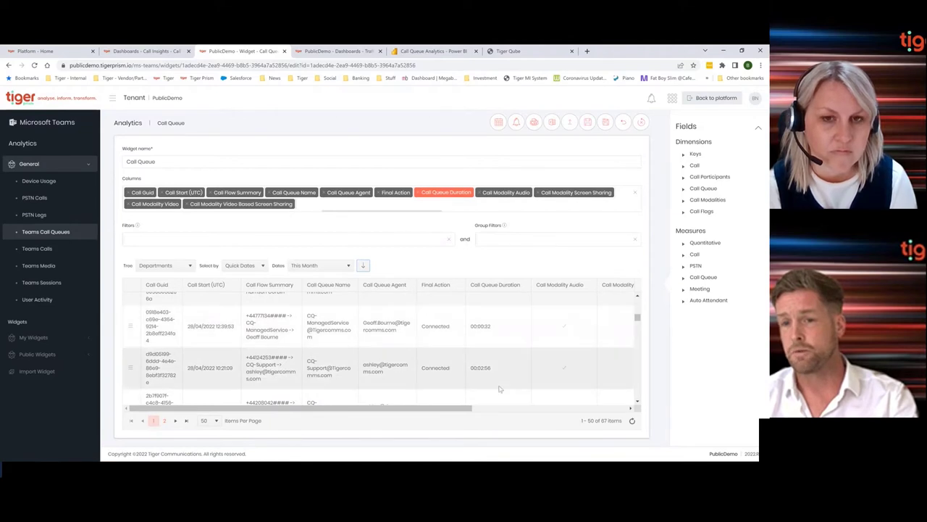
{"action": "left_click_drag", "start_coordinate": [443, 411], "coordinate": [491, 410]}
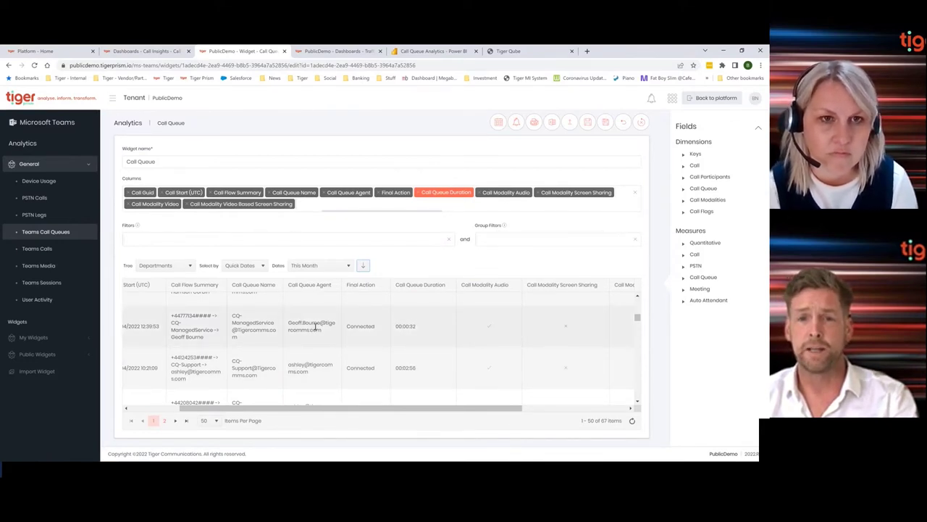
Step: Filter calls to Call Queue Duration greater than 1 minute and reload, leaving 10 calls
{"action": "left_click_drag", "start_coordinate": [444, 194], "coordinate": [254, 247]}
{"action": "left_click", "coordinate": [145, 239]}
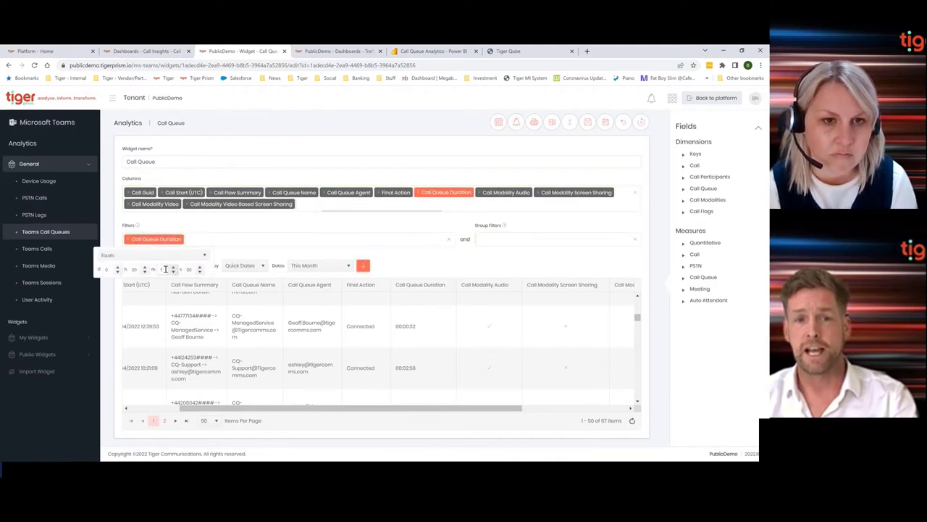
{"action": "left_click", "coordinate": [156, 255]}
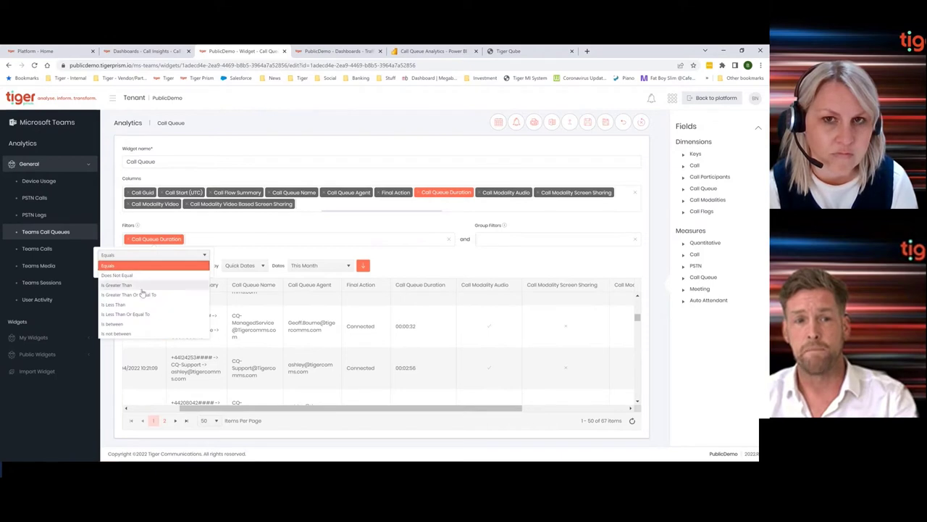
{"action": "left_click", "coordinate": [142, 288]}
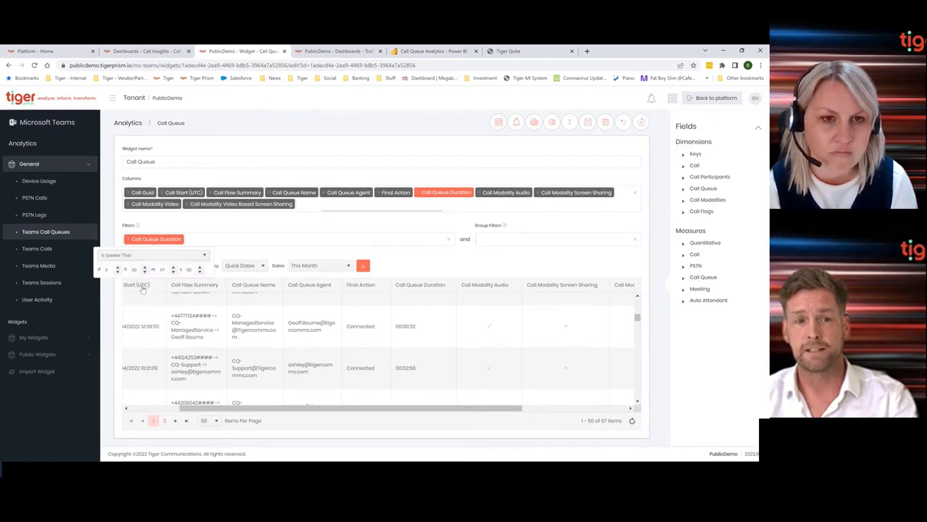
{"action": "left_click", "coordinate": [364, 268]}
{"action": "scroll", "coordinate": [497, 317], "scroll_direction": "down", "scroll_amount": 5}
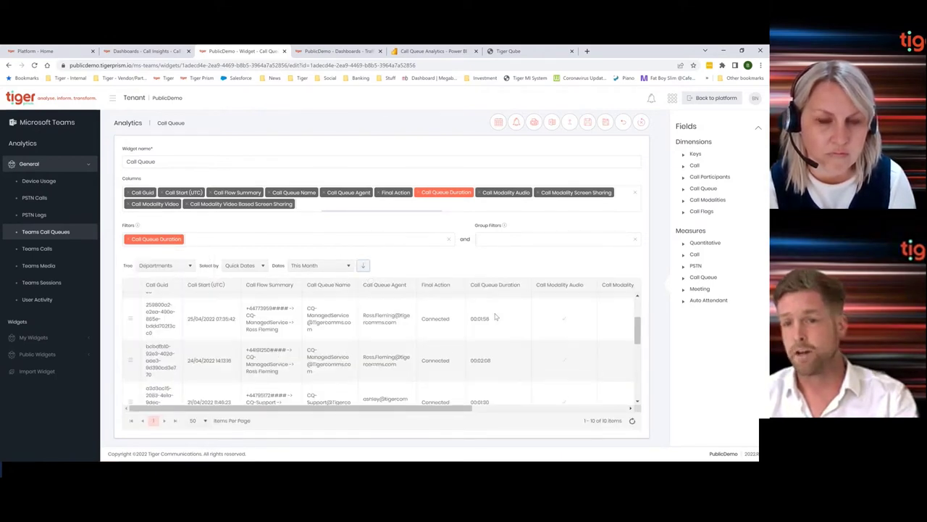
{"action": "scroll", "coordinate": [493, 319], "scroll_direction": "down", "scroll_amount": 3}
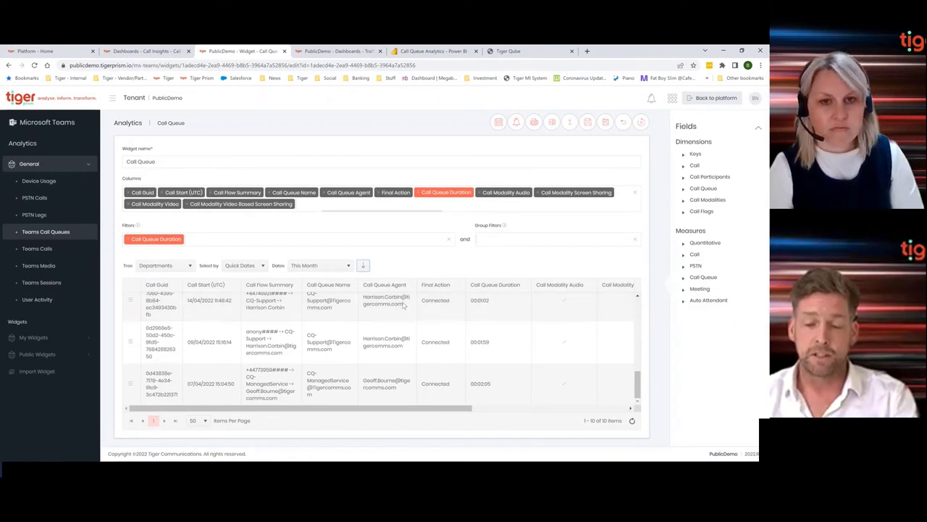
Step: Open the saved meeting-detail widget from My Widgets in the Teams Sessions analytics view
{"action": "left_click", "coordinate": [334, 52]}
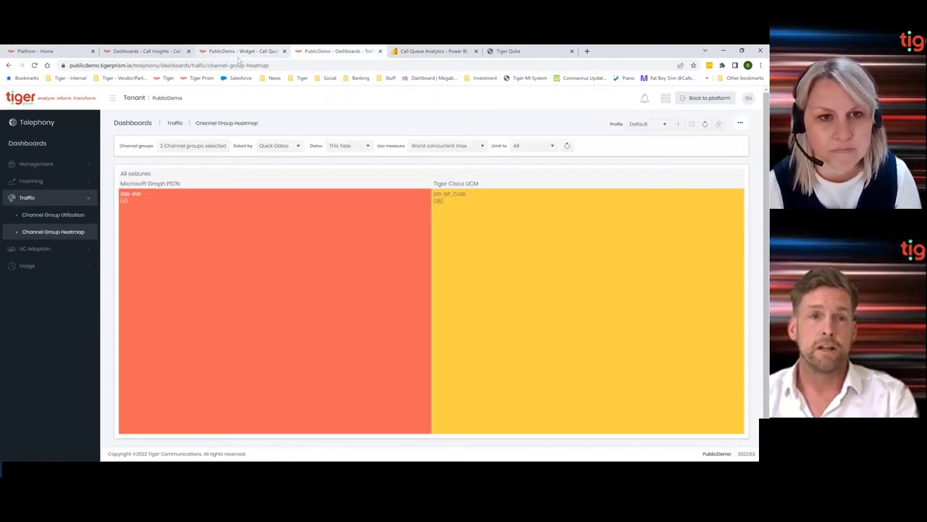
{"action": "left_click", "coordinate": [239, 52]}
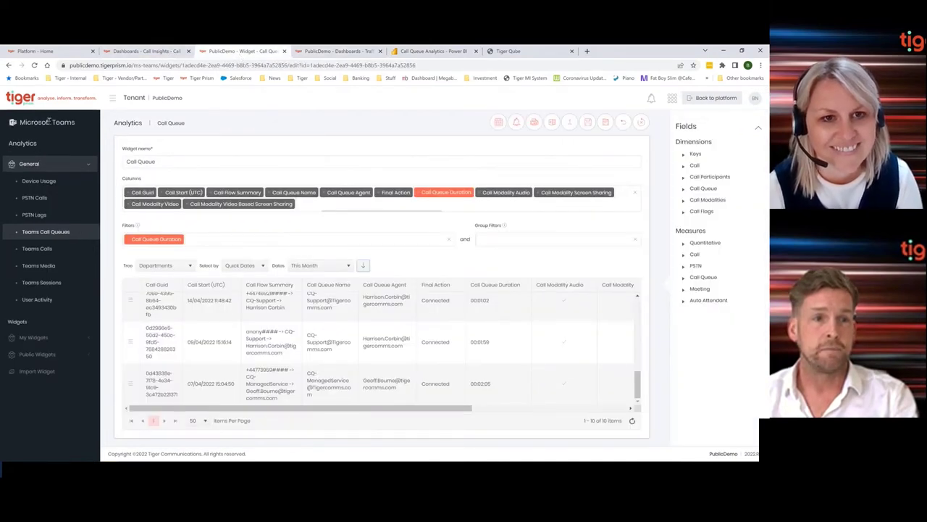
{"action": "left_click", "coordinate": [34, 287]}
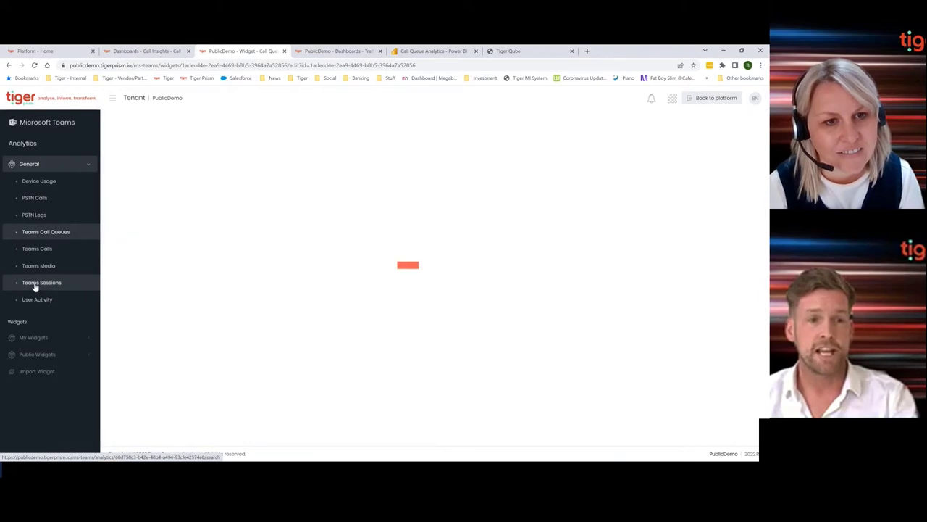
{"action": "left_click", "coordinate": [41, 339]}
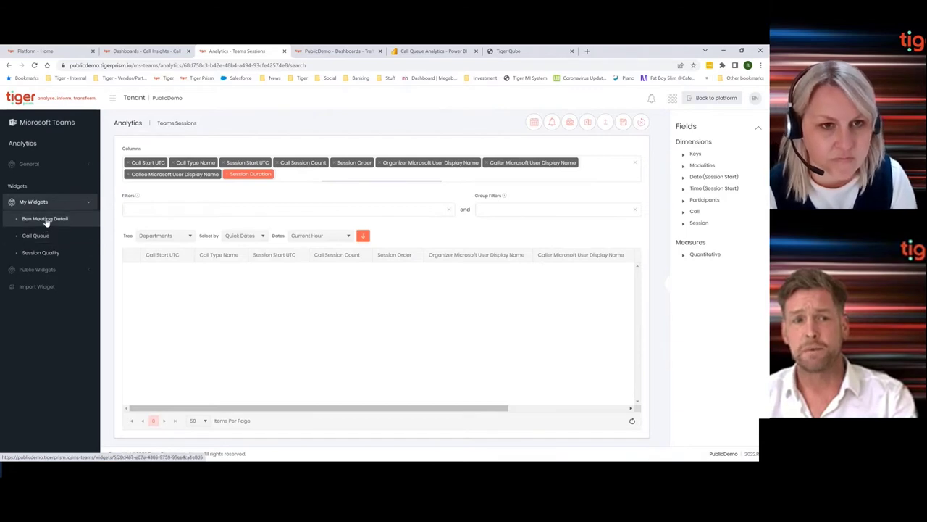
{"action": "left_click", "coordinate": [45, 219]}
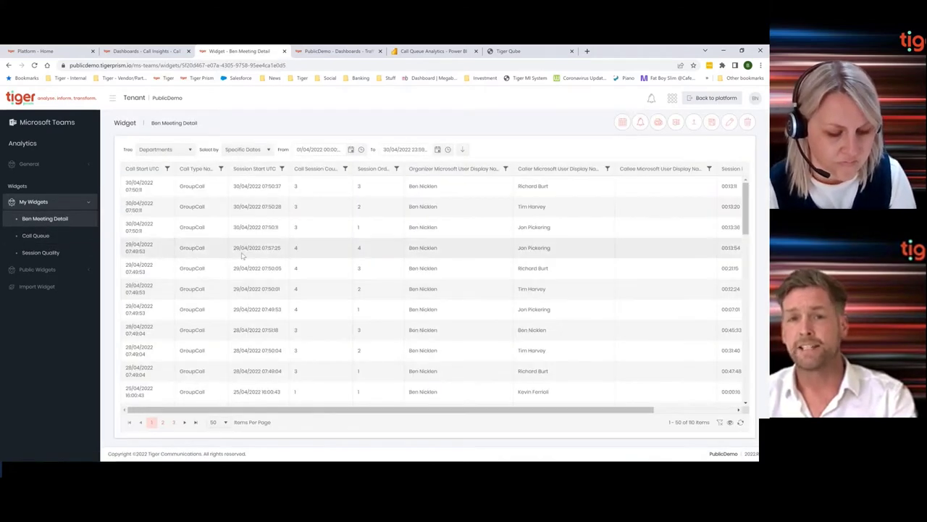
Step: Edit the meeting-detail widget and reload its data for the chosen date range
{"action": "left_click", "coordinate": [731, 123]}
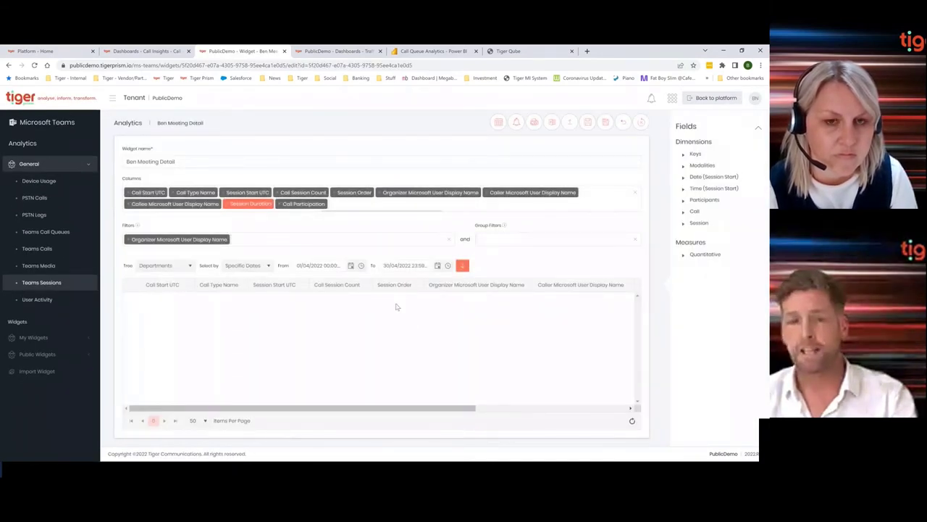
{"action": "left_click", "coordinate": [462, 265]}
{"action": "left_click", "coordinate": [247, 265]}
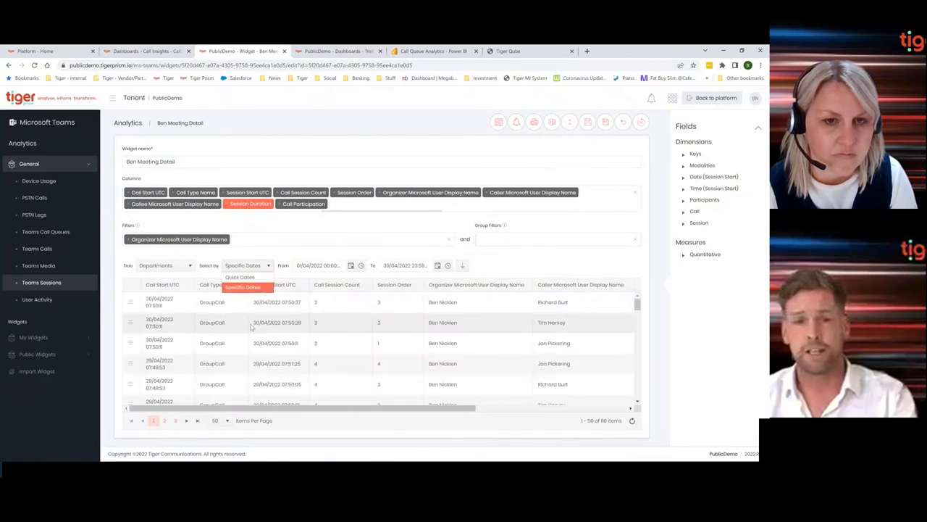
Step: Open the 30/04/2022 08:50 group call's details and review each session's modality
{"action": "left_click", "coordinate": [131, 305]}
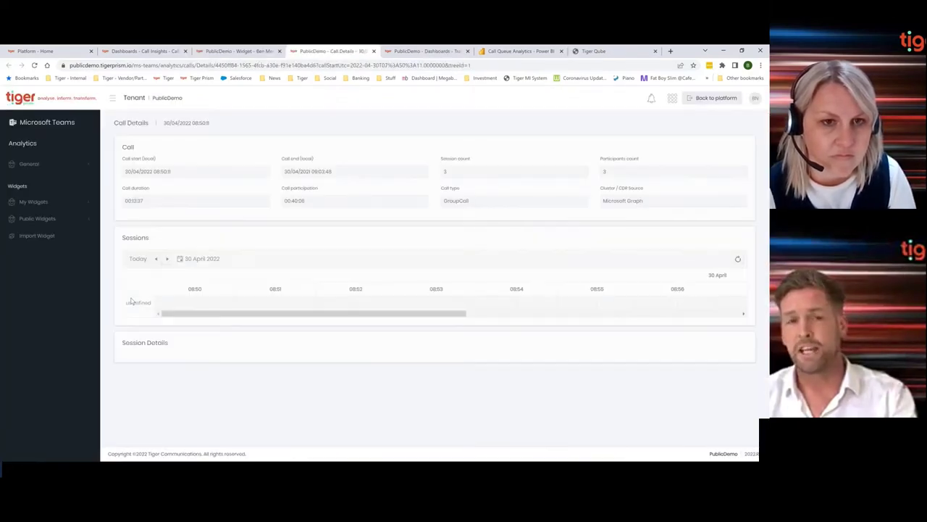
{"action": "scroll", "coordinate": [193, 330], "scroll_direction": "down", "scroll_amount": 1}
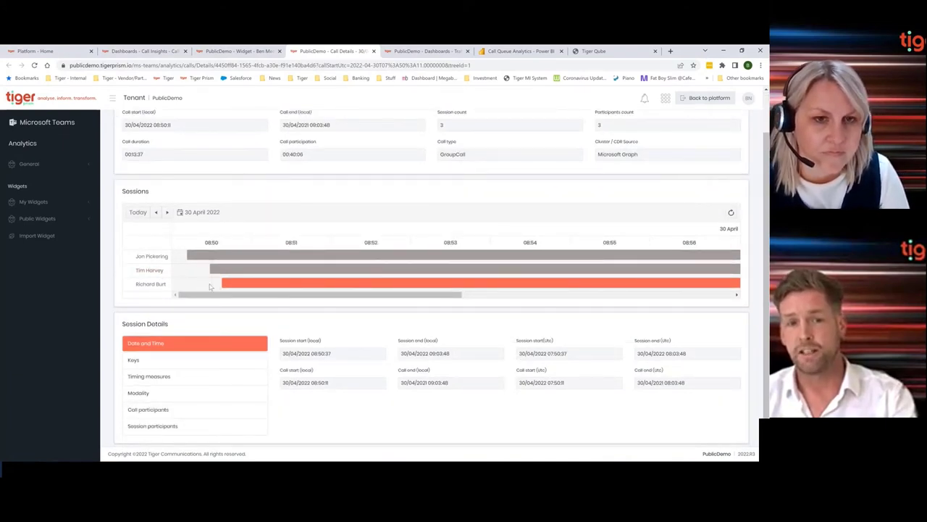
{"action": "left_click", "coordinate": [181, 393]}
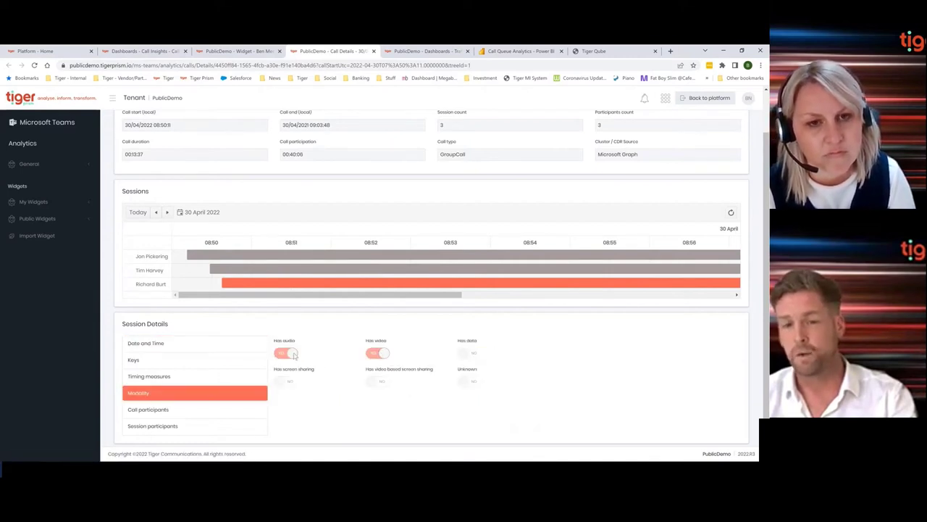
{"action": "left_click", "coordinate": [249, 272]}
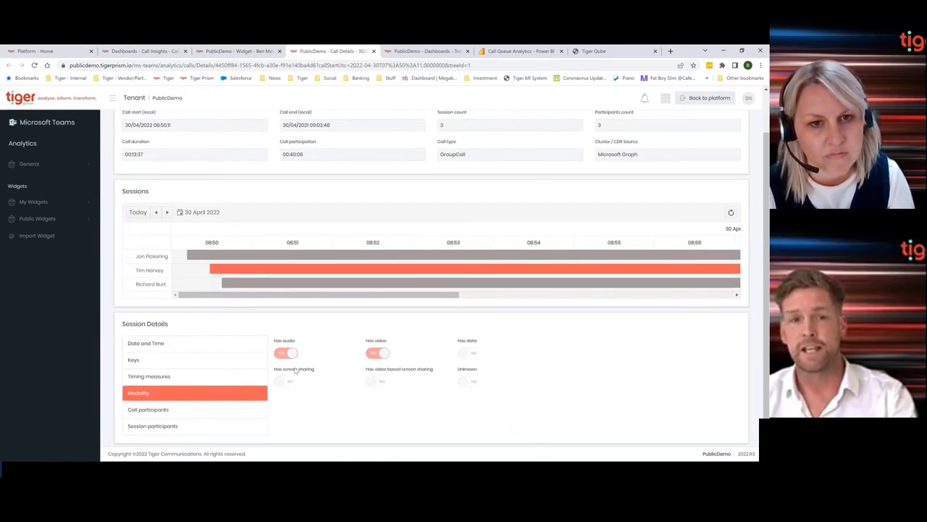
{"action": "scroll", "coordinate": [300, 371], "scroll_direction": "up", "scroll_amount": 1}
{"action": "left_click_drag", "start_coordinate": [327, 340], "coordinate": [548, 339]}
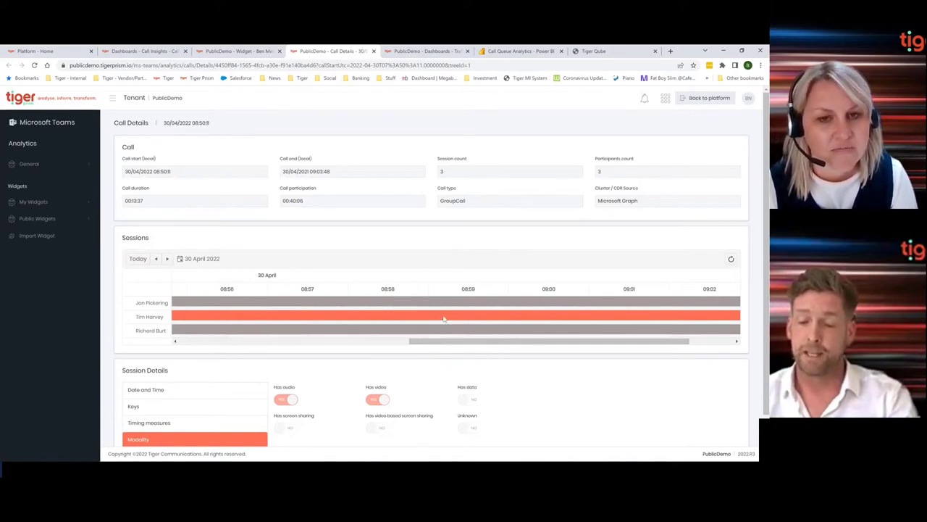
Step: Return to the Channel Group Heatmap comparing this year's Microsoft Graph PSTN and Tiger Cisco UCM peaks
{"action": "left_click", "coordinate": [431, 51]}
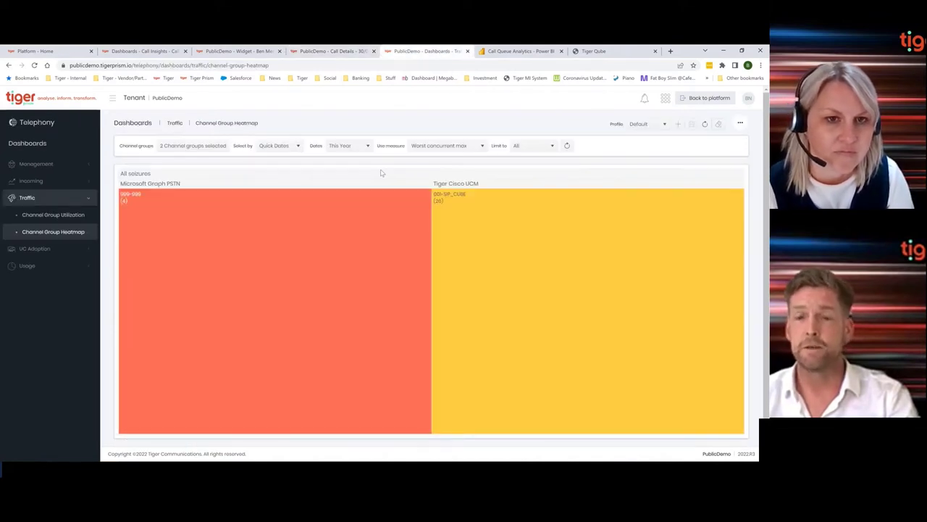
{"action": "mouse_move", "coordinate": [507, 314]}
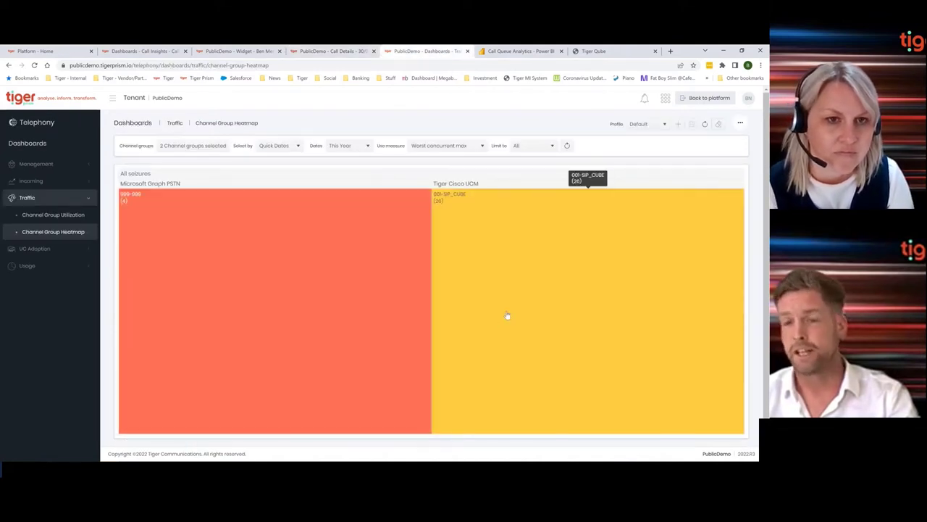
Step: Drill Tiger Cisco UCM down through May, 27 May and 11:00 to the 11:30 quarter hour
{"action": "left_click", "coordinate": [523, 264]}
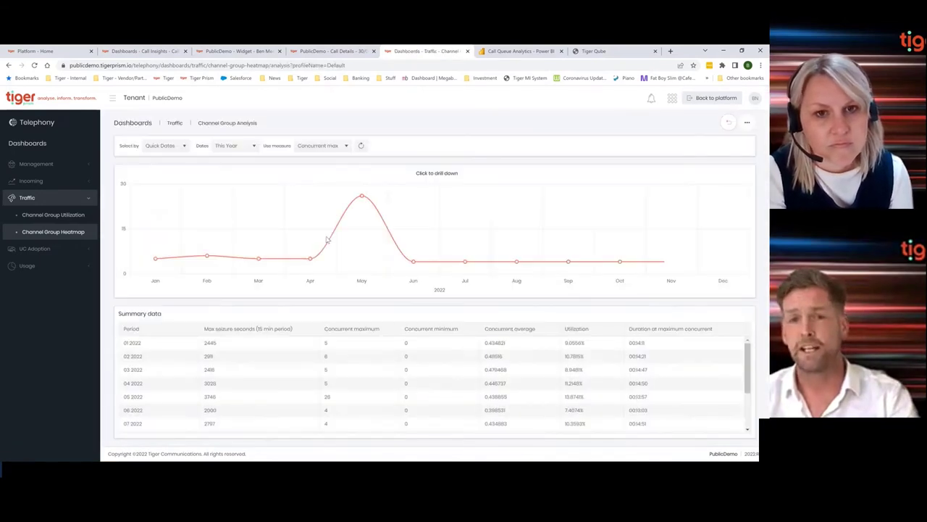
{"action": "mouse_move", "coordinate": [362, 197]}
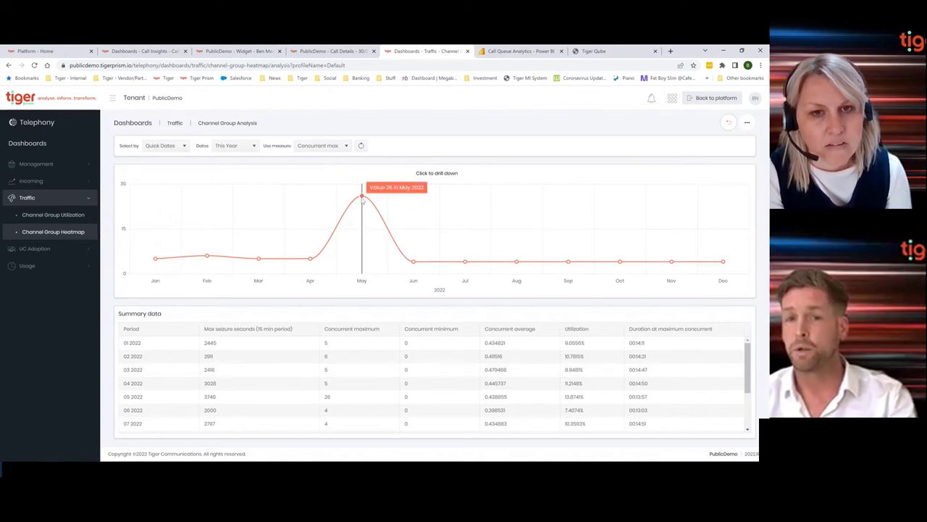
{"action": "left_click", "coordinate": [363, 200]}
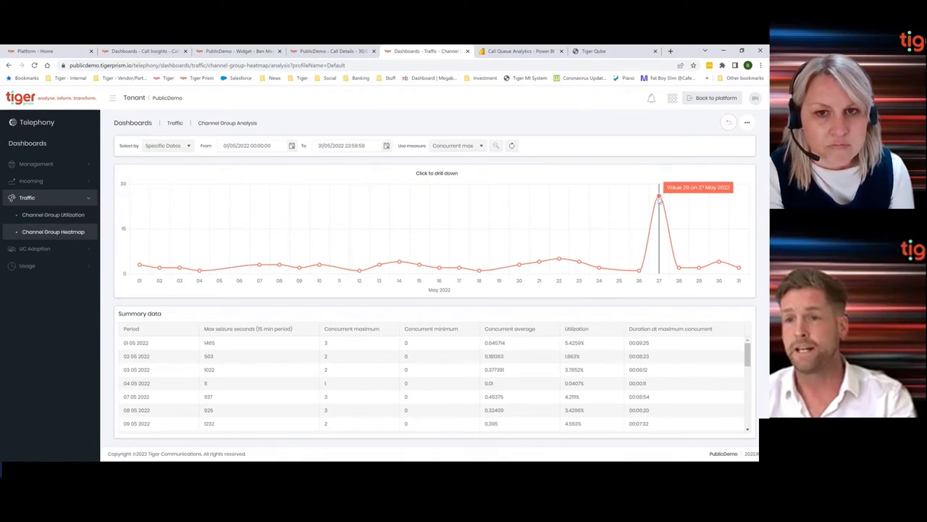
{"action": "left_click", "coordinate": [660, 197]}
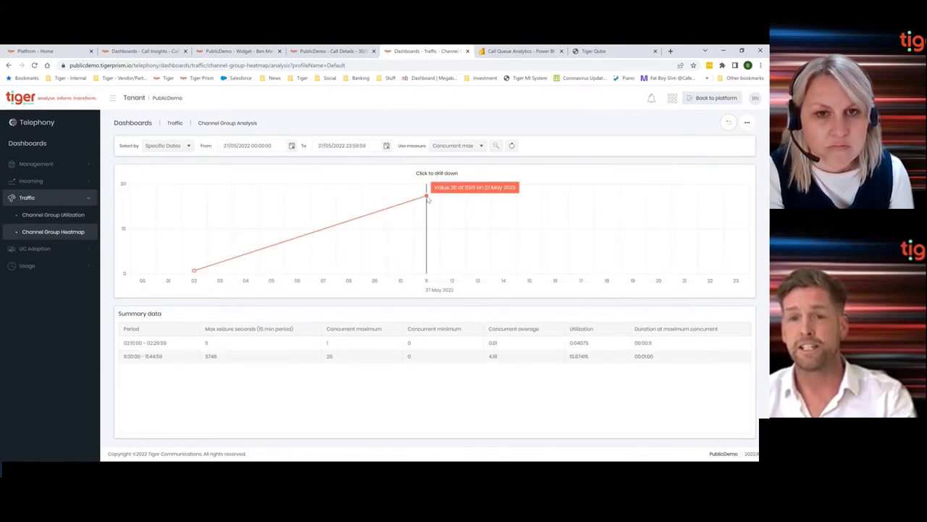
{"action": "left_click", "coordinate": [427, 199]}
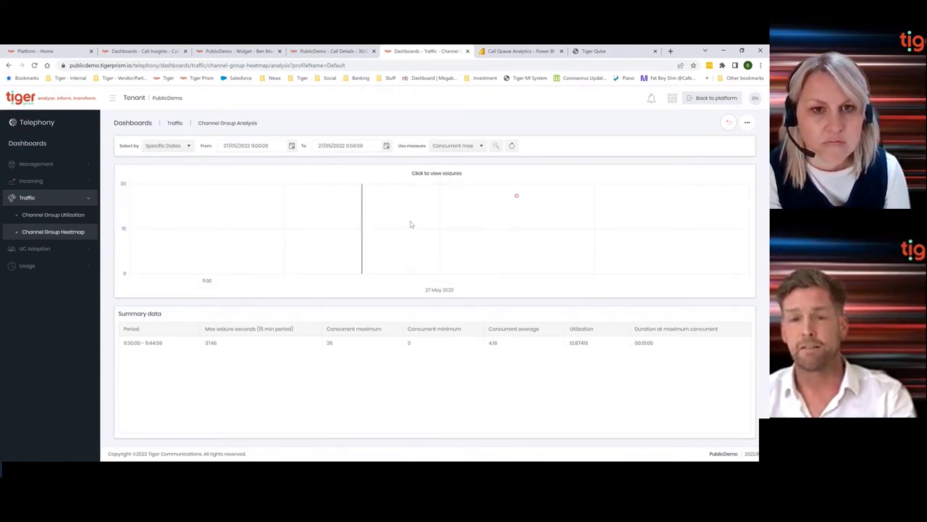
{"action": "left_click", "coordinate": [517, 198]}
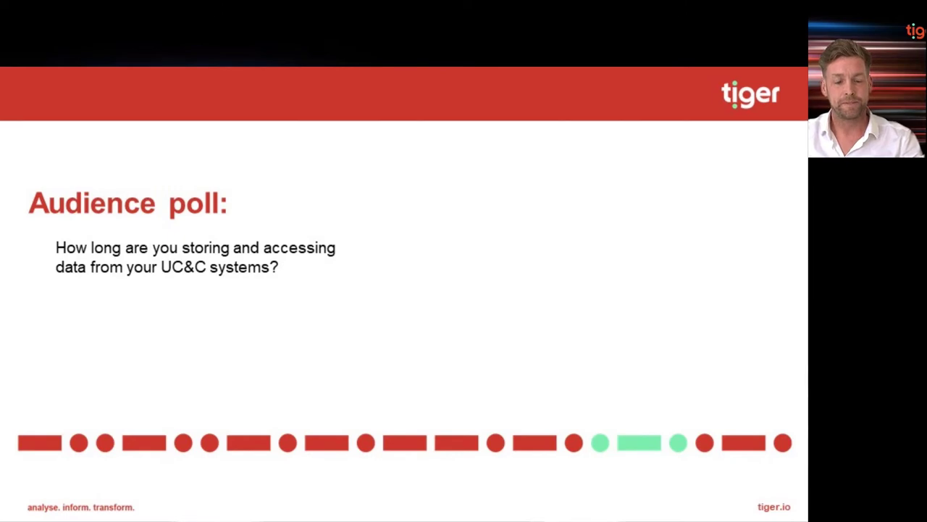
Step: Advance the slideshow to the Dashboards slide with the endpoint call-quality gauges
{"action": "key", "text": "Right"}
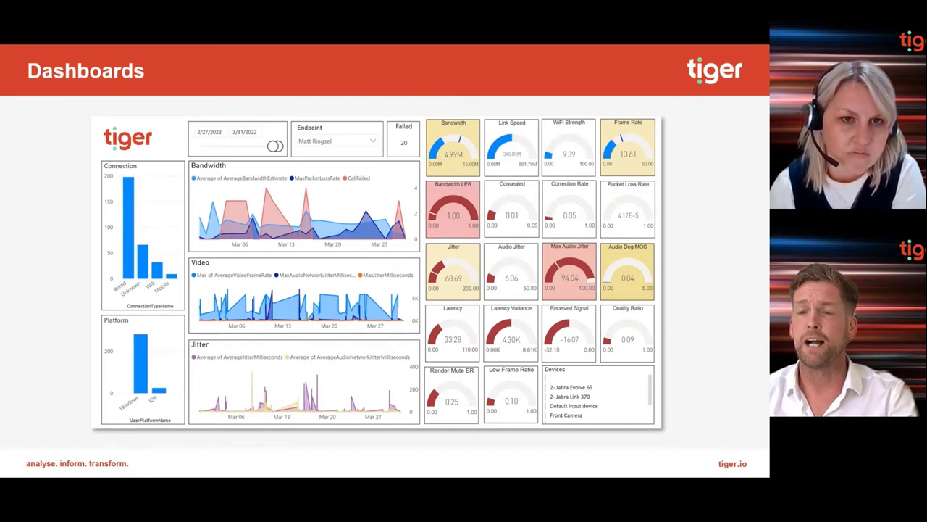
Step: Advance to the next dashboard slide showing the call-queue dashboard
{"action": "key", "text": "Right"}
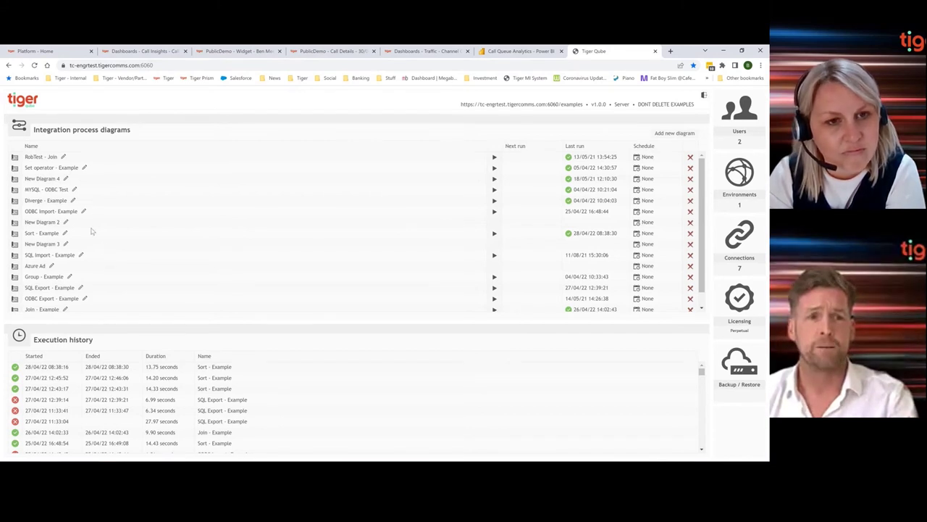
Step: Open the Sort - Example diagram and browse the Data Sources palette, including the UC group
{"action": "left_click", "coordinate": [15, 234]}
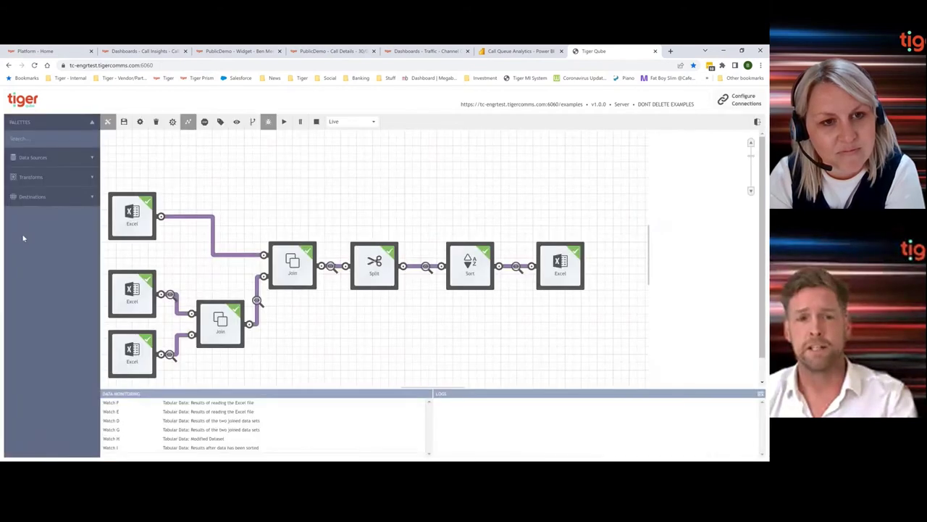
{"action": "left_click", "coordinate": [79, 159]}
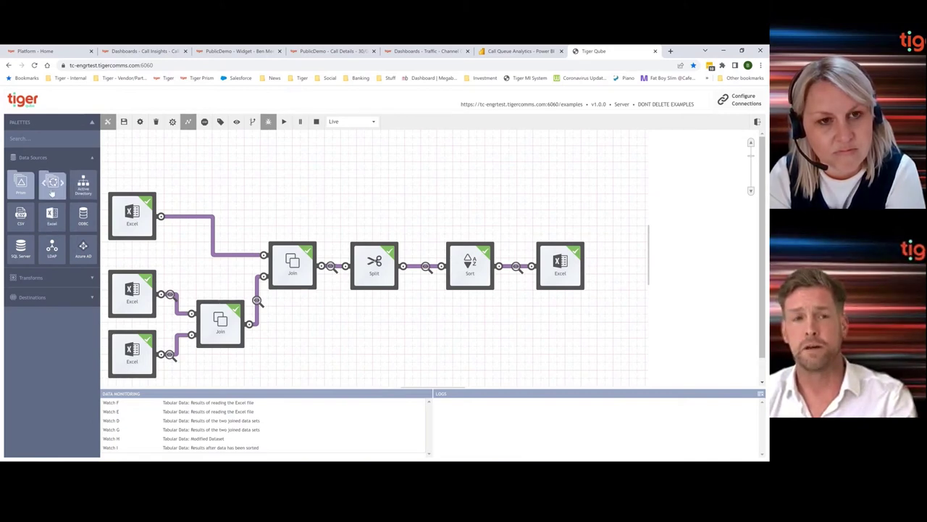
{"action": "left_click_drag", "start_coordinate": [51, 185], "coordinate": [70, 247]}
{"action": "left_click", "coordinate": [37, 214]}
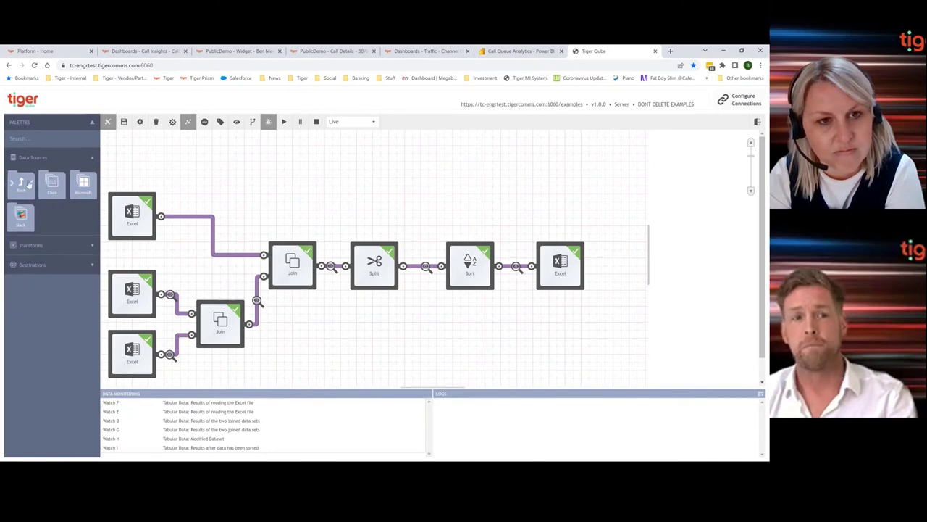
{"action": "left_click", "coordinate": [22, 182]}
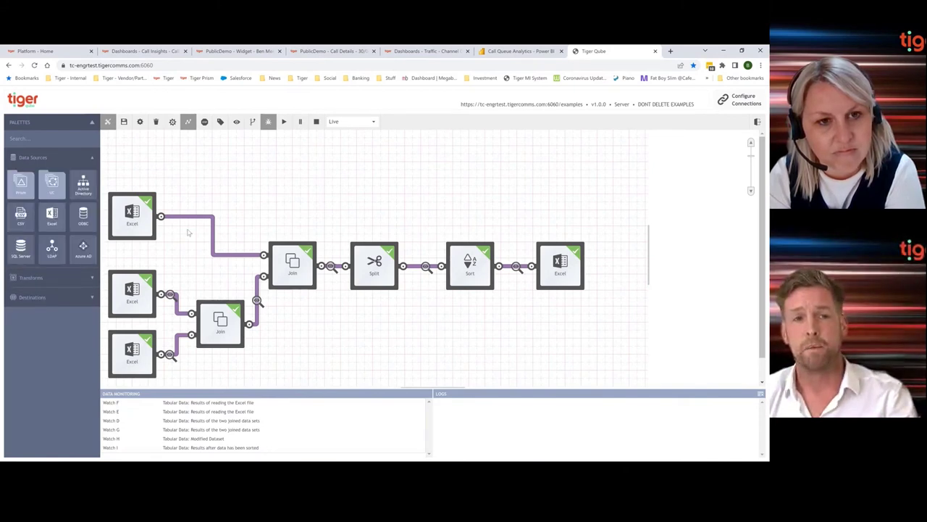
Step: Expand the Transforms and Destinations palettes, then select the first Excel source node
{"action": "left_click", "coordinate": [37, 279]}
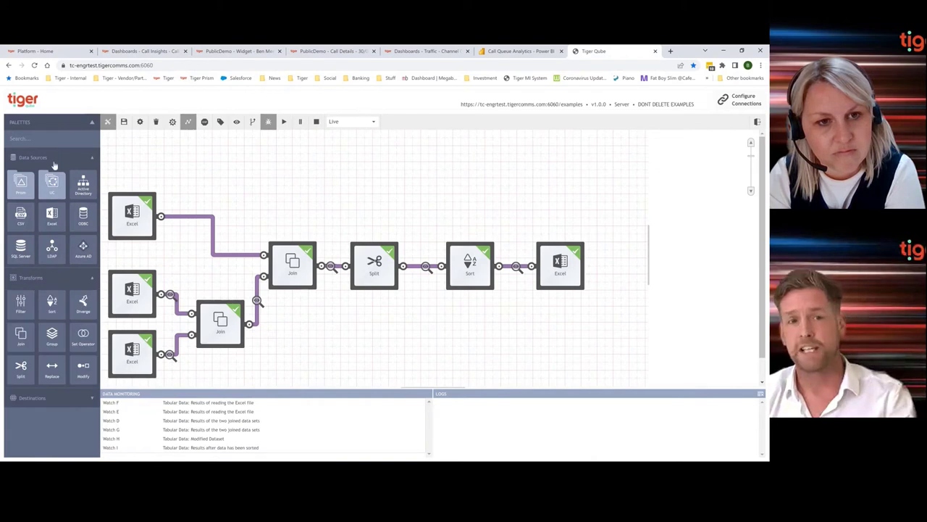
{"action": "left_click", "coordinate": [42, 280]}
{"action": "left_click", "coordinate": [47, 297]}
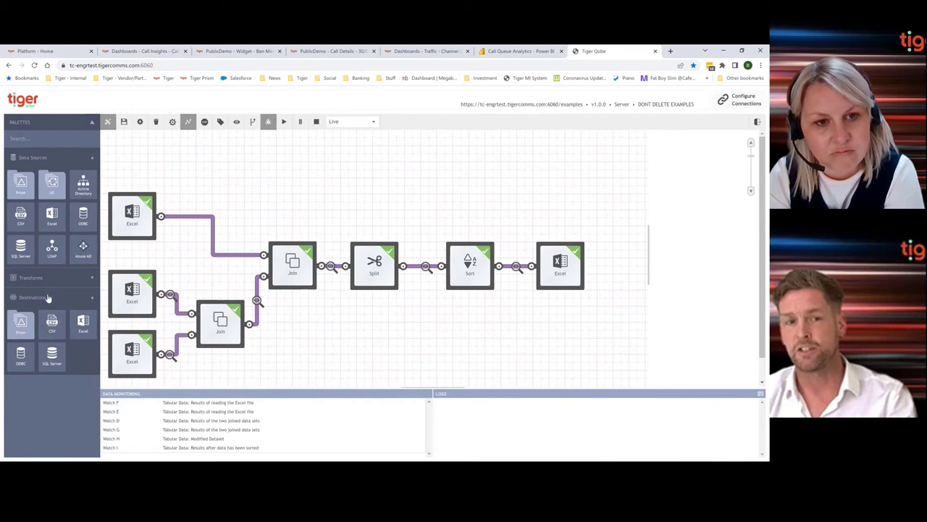
{"action": "left_click", "coordinate": [48, 298]}
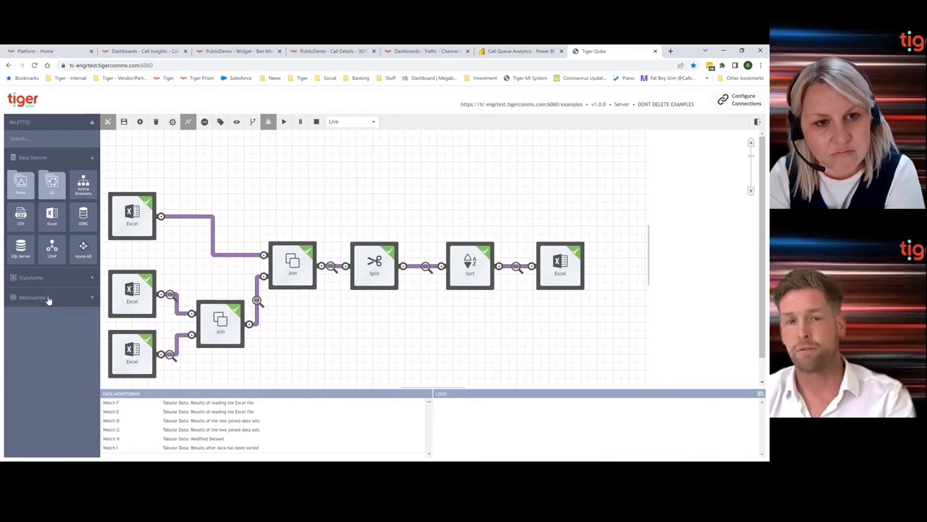
{"action": "left_click", "coordinate": [136, 218]}
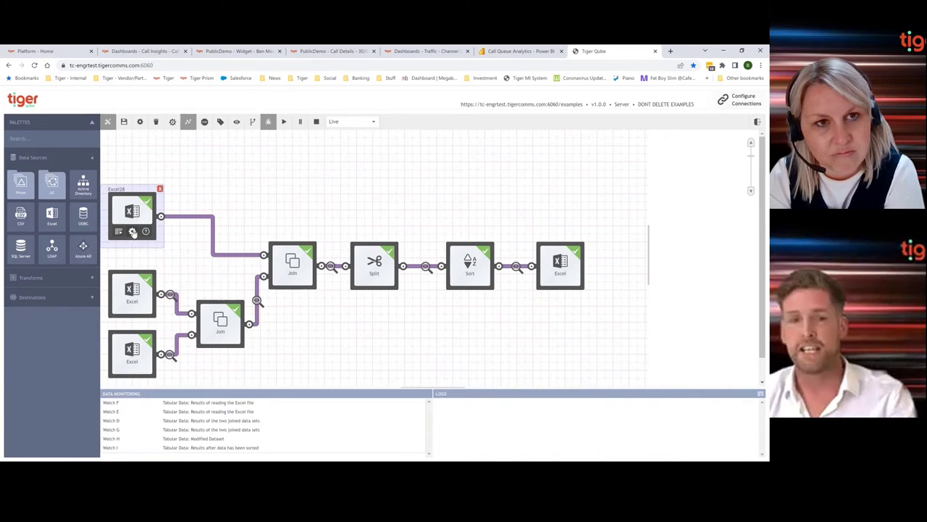
{"action": "left_click", "coordinate": [132, 231]}
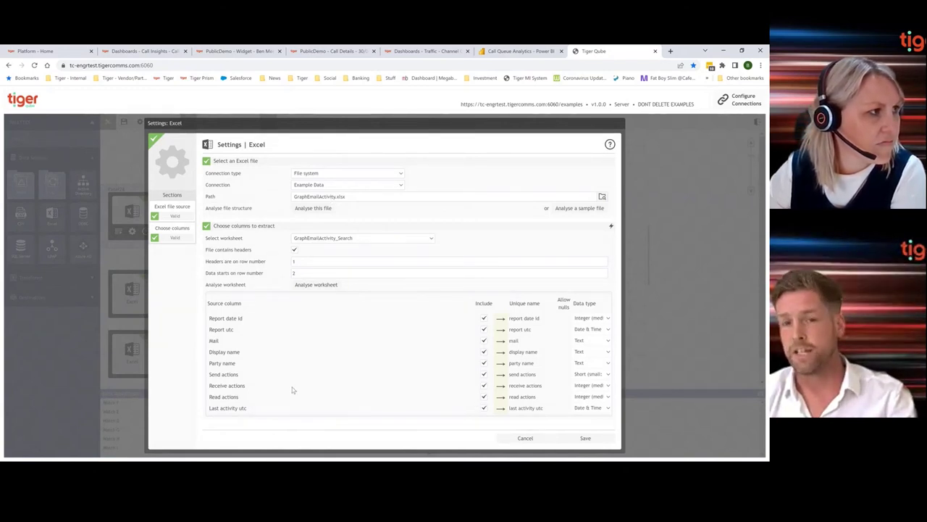
{"action": "left_click", "coordinate": [539, 438]}
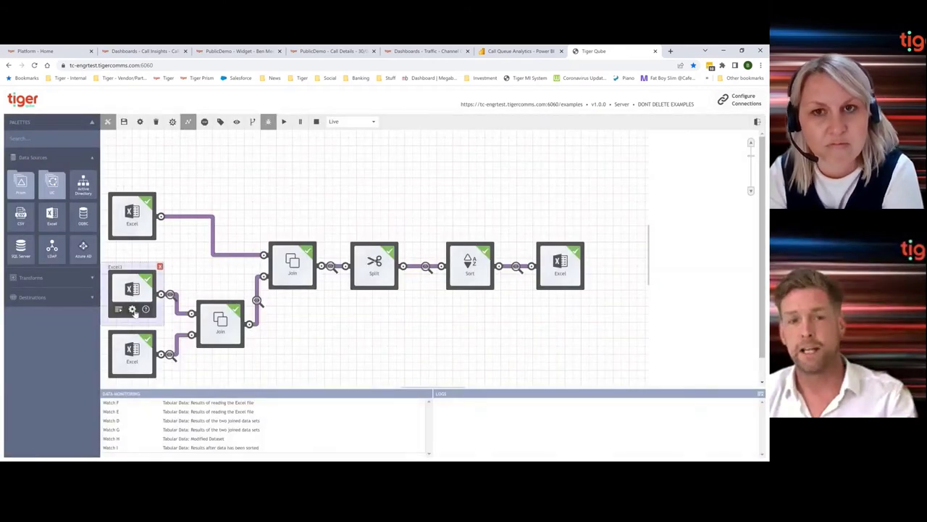
{"action": "double_click", "coordinate": [131, 291]}
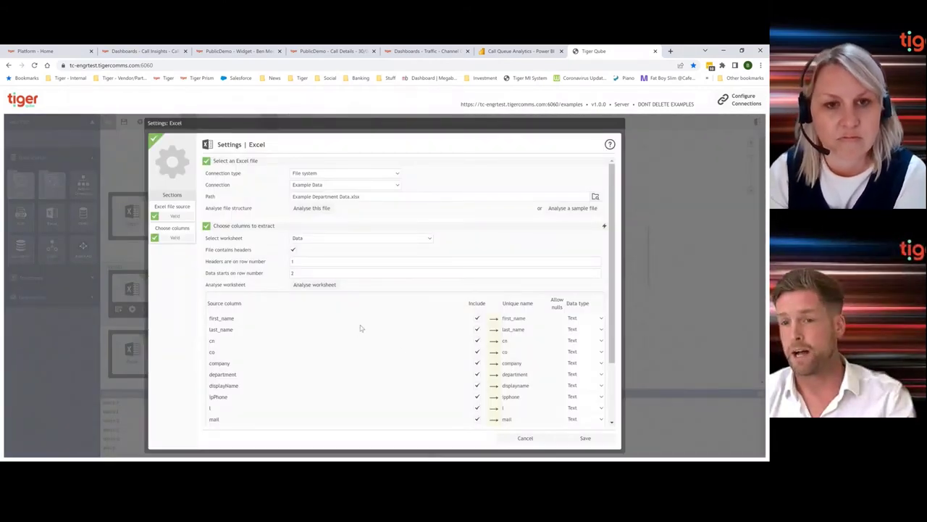
{"action": "left_click", "coordinate": [525, 437]}
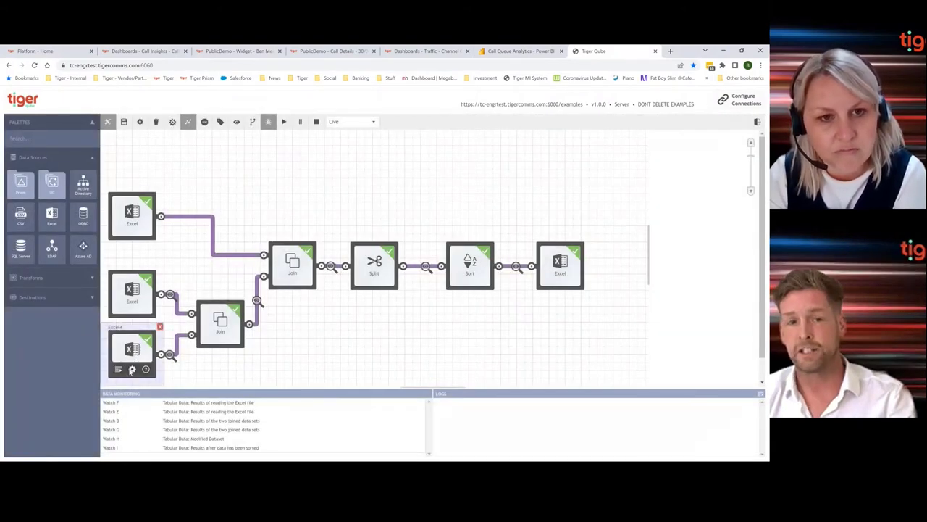
{"action": "double_click", "coordinate": [133, 351]}
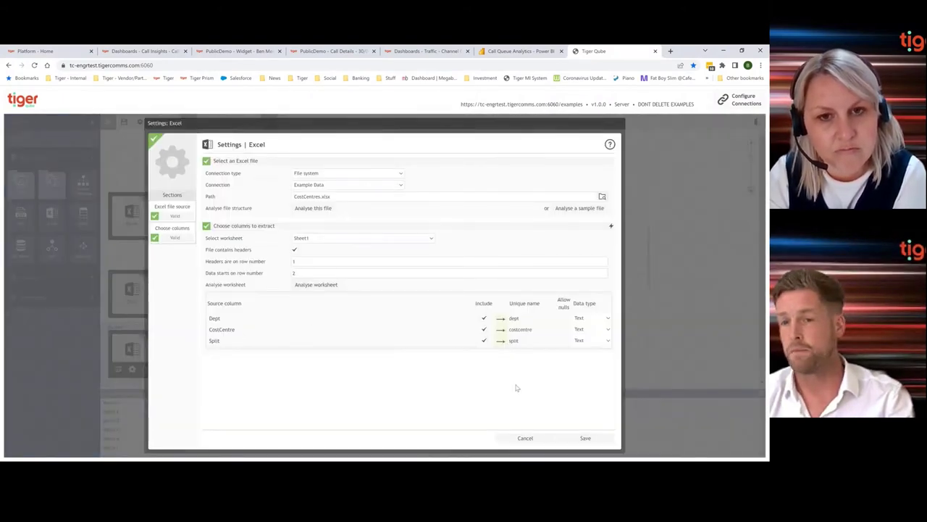
{"action": "left_click", "coordinate": [527, 440]}
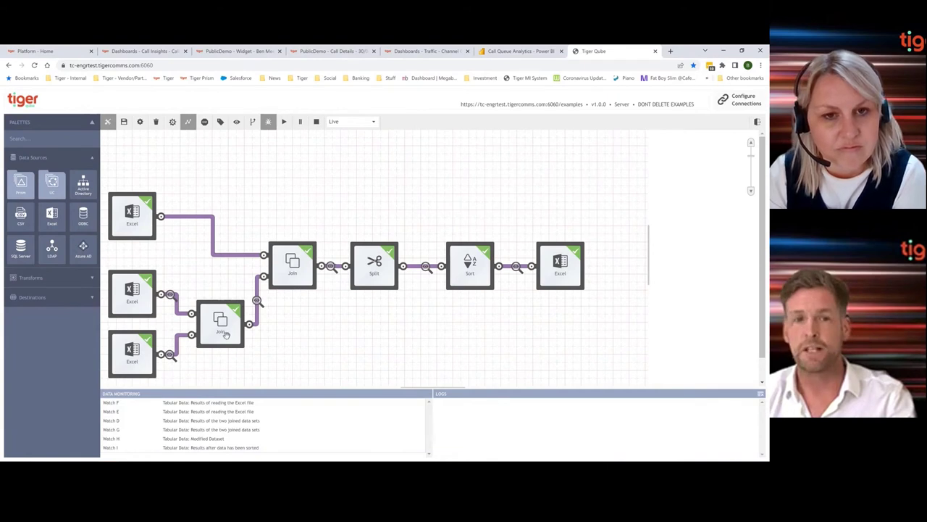
{"action": "mouse_move", "coordinate": [218, 331]}
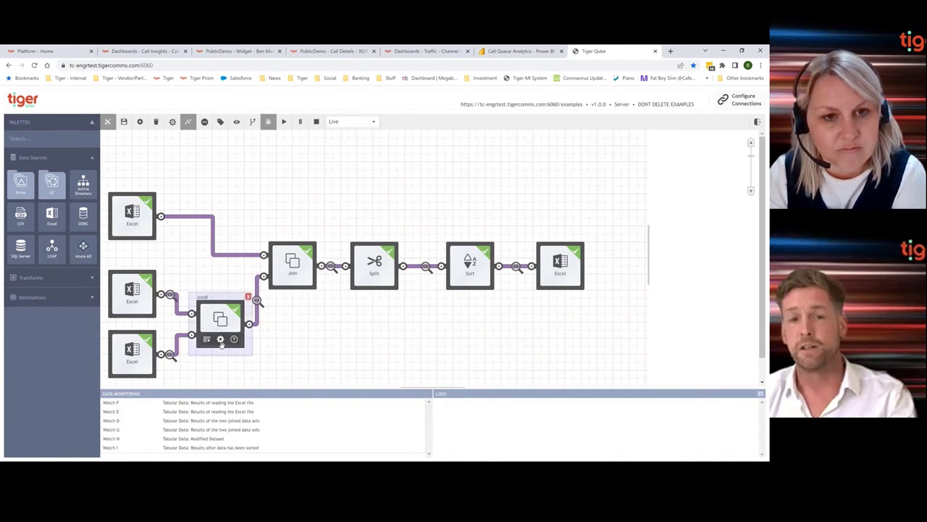
Step: Debug-run the diagram and preview the user data and department cost-centre watch data
{"action": "left_click", "coordinate": [284, 122]}
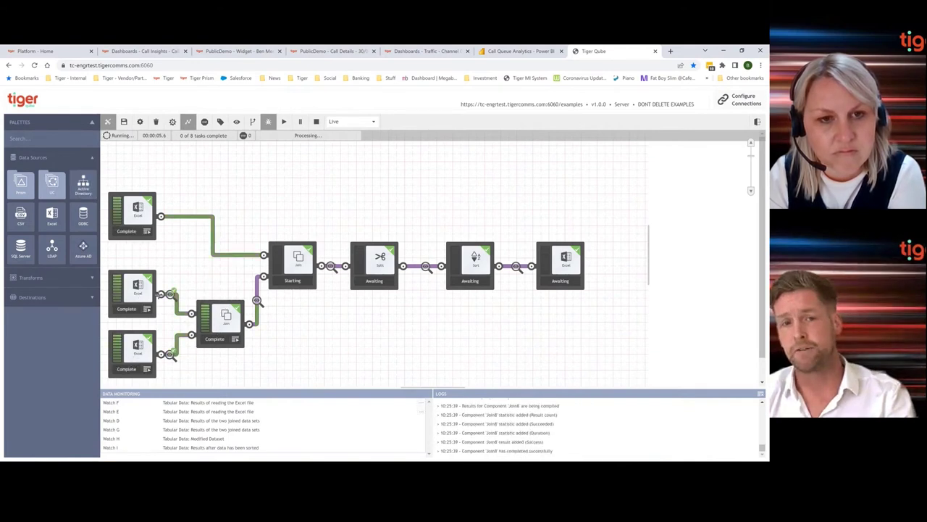
{"action": "left_click", "coordinate": [171, 294]}
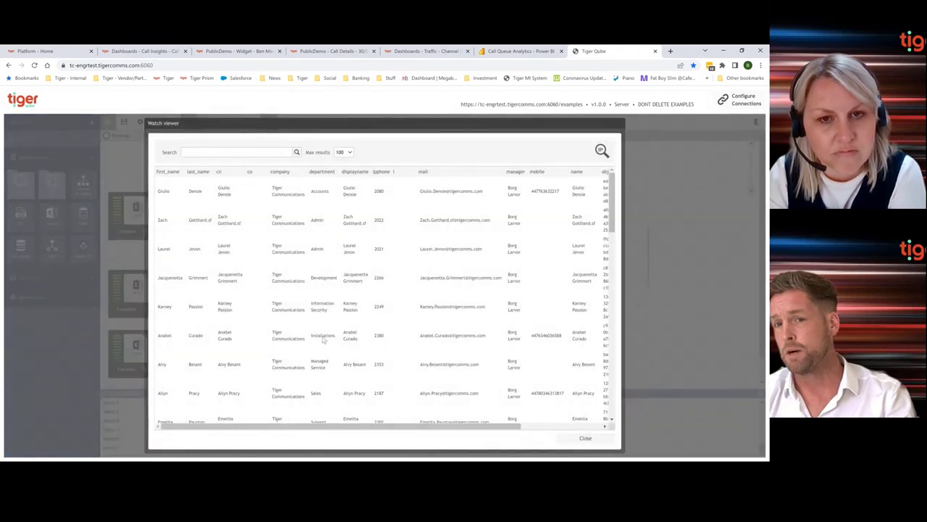
{"action": "left_click", "coordinate": [582, 441]}
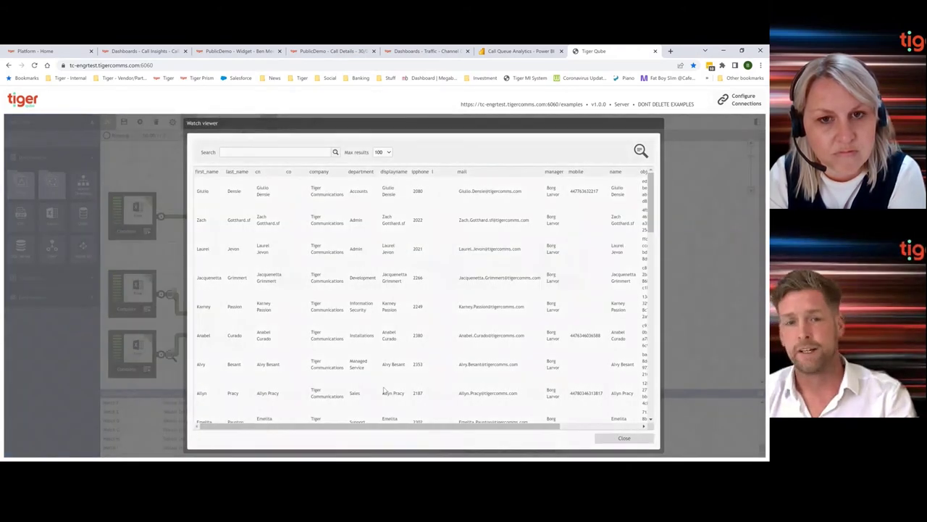
{"action": "left_click", "coordinate": [170, 354]}
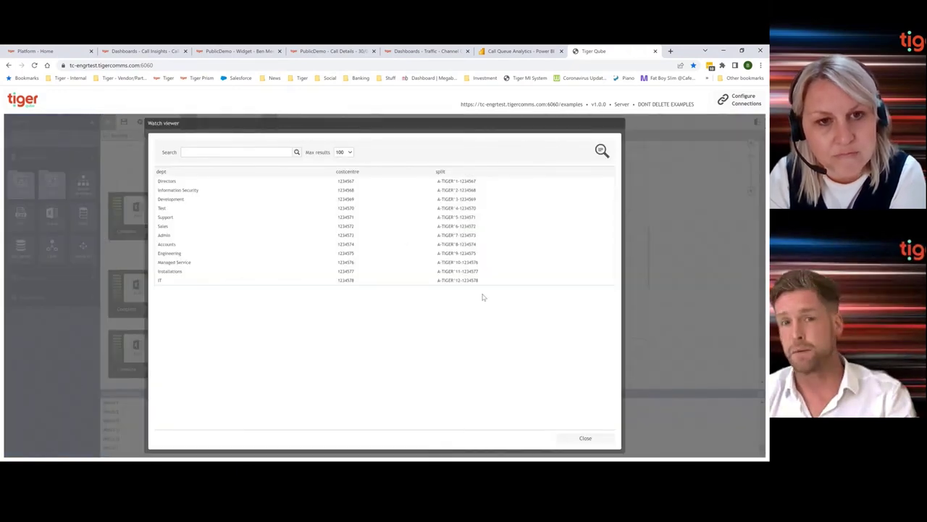
{"action": "left_click", "coordinate": [586, 437]}
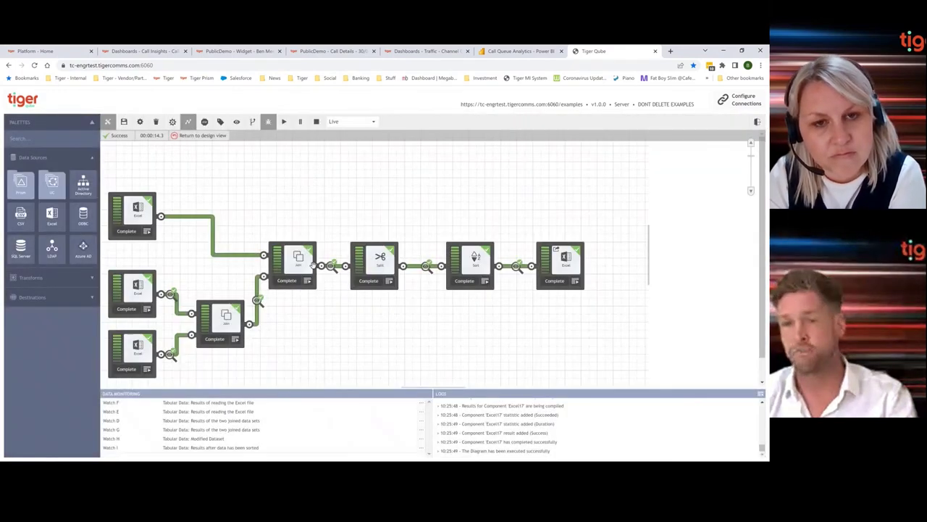
Step: Preview the joined data before the split, then download and open the Set_Operator_Export workbook
{"action": "left_click", "coordinate": [330, 268]}
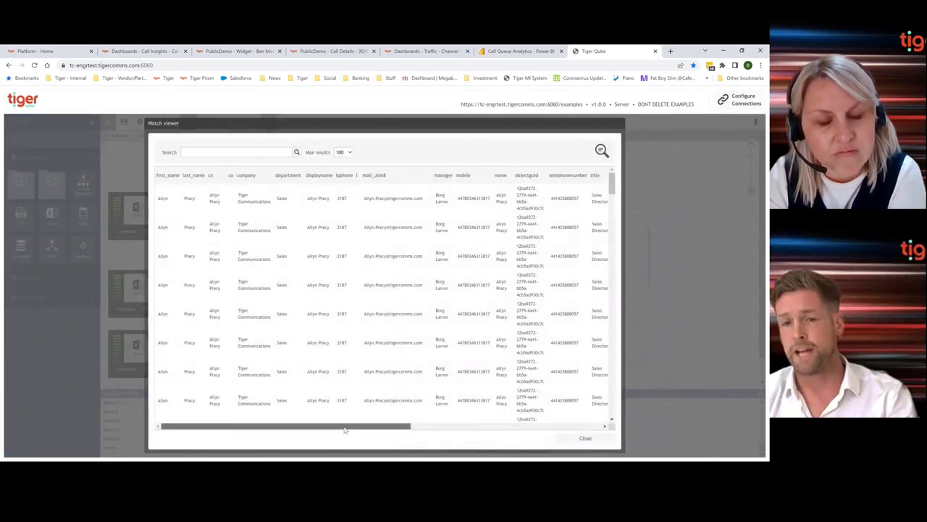
{"action": "left_click_drag", "start_coordinate": [344, 429], "coordinate": [577, 419]}
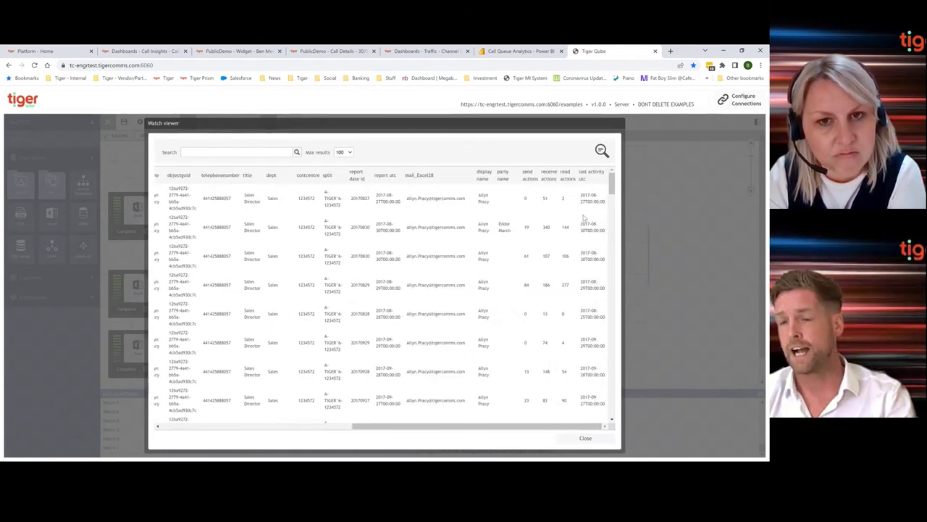
{"action": "left_click", "coordinate": [583, 439]}
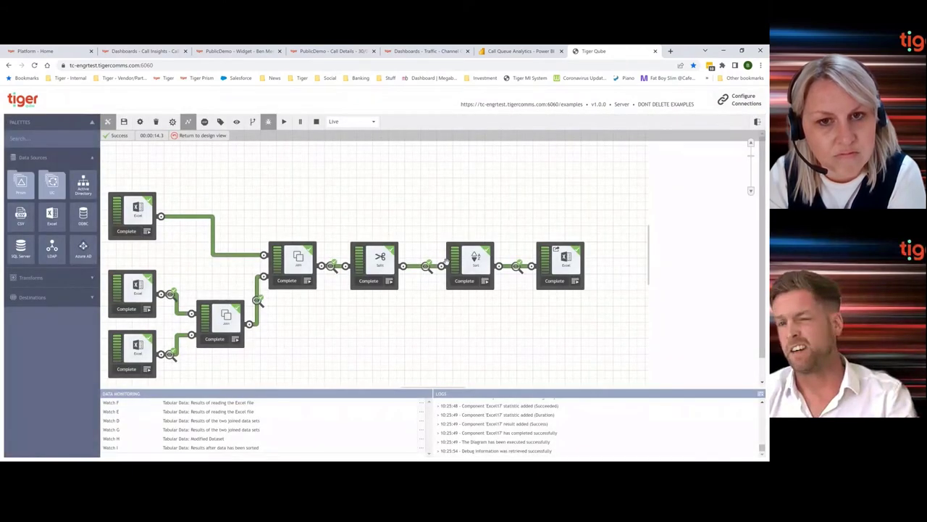
{"action": "left_click", "coordinate": [555, 250]}
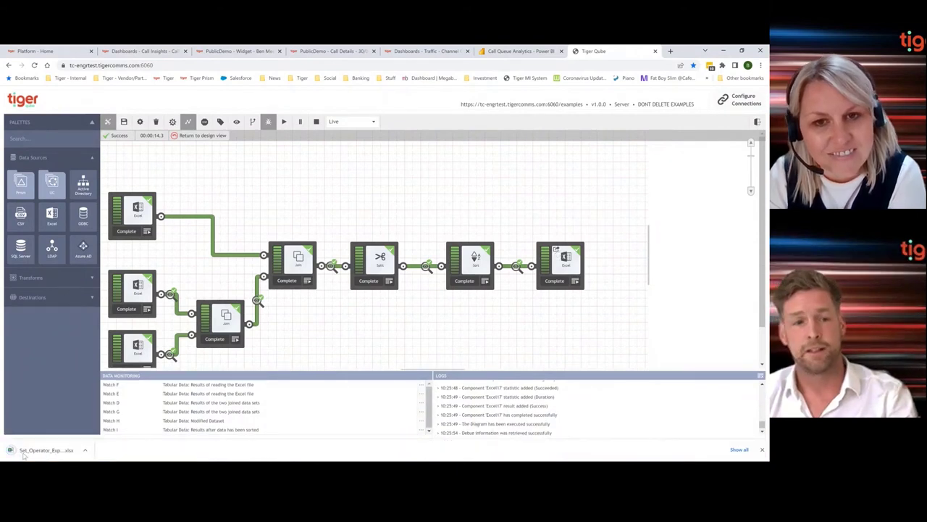
{"action": "left_click", "coordinate": [24, 454]}
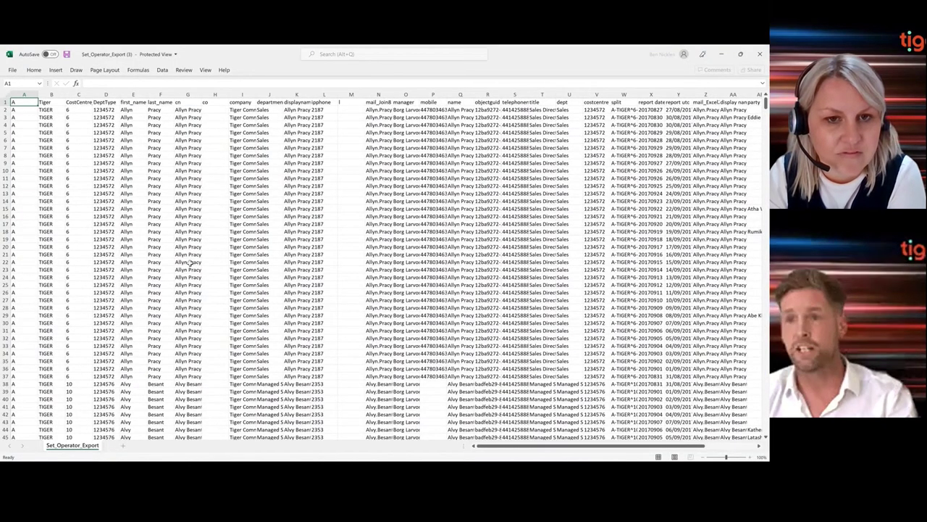
Step: Scroll across the exported joined columns, then switch to the Power BI Call Queue Analytics report
{"action": "left_click_drag", "start_coordinate": [516, 446], "coordinate": [631, 189]}
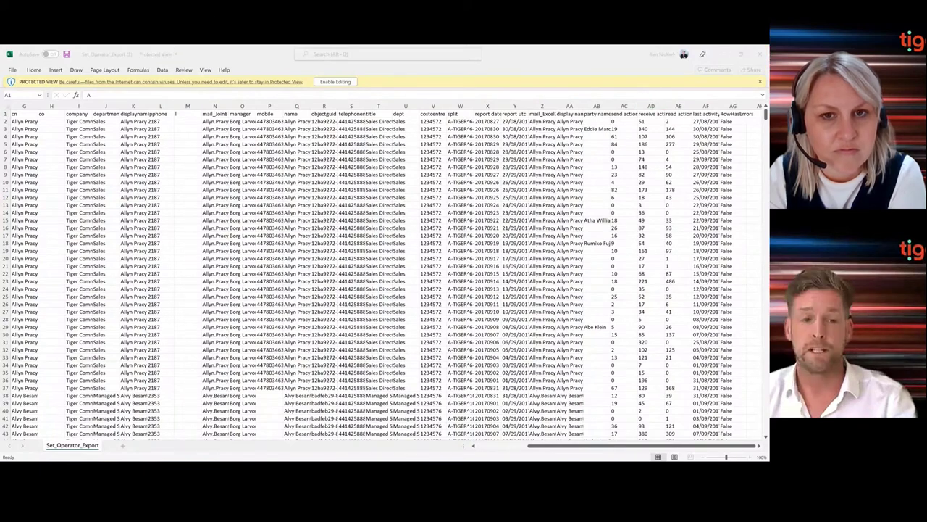
{"action": "left_click", "coordinate": [720, 53]}
Step: Show the Call Quality Analytics page of the Power BI report, then expand the saved widgets list
{"action": "left_click", "coordinate": [528, 51]}
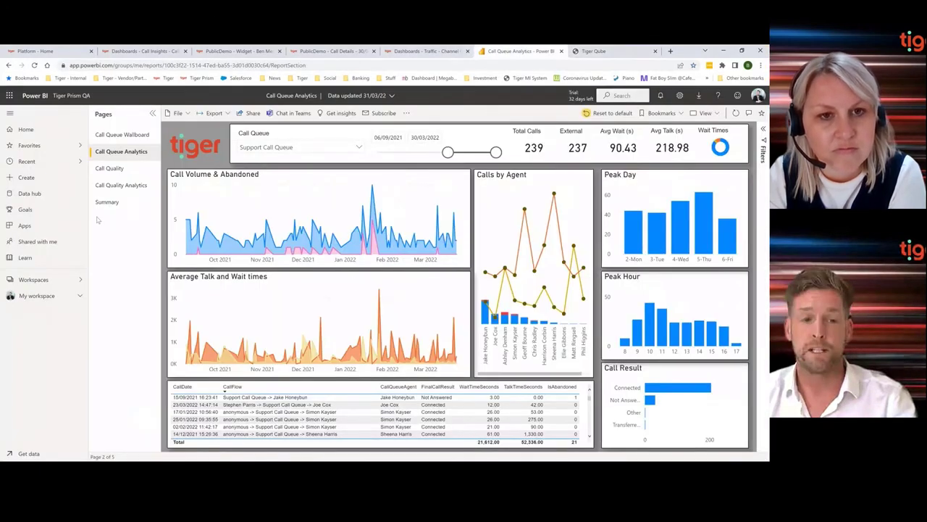
{"action": "left_click", "coordinate": [120, 186]}
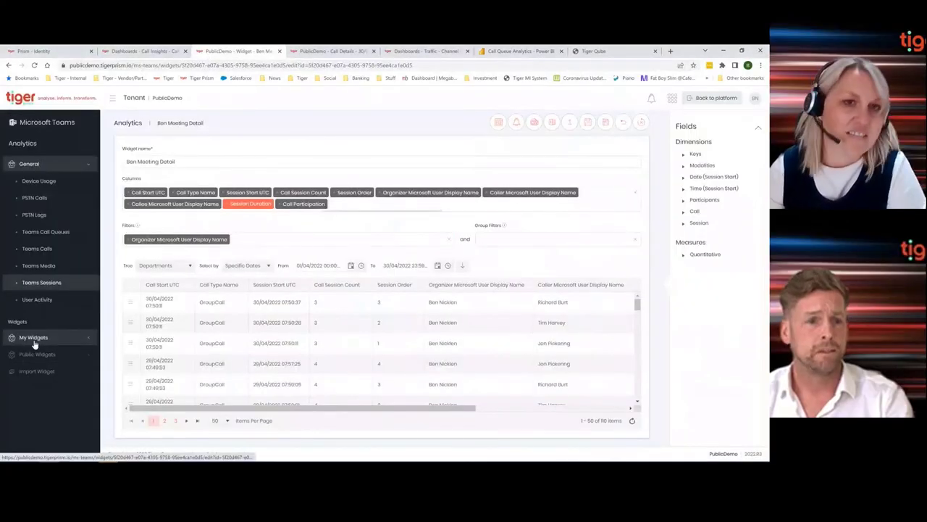
{"action": "left_click", "coordinate": [34, 339]}
Step: Open the Session Quality widget, then return to the Prism login portal and sign in with Microsoft
{"action": "left_click", "coordinate": [48, 253]}
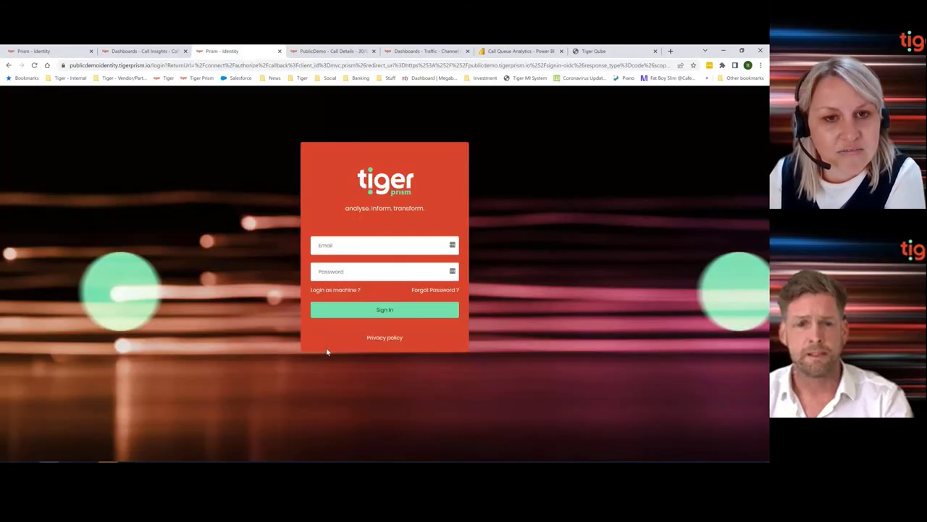
{"action": "left_click", "coordinate": [33, 51]}
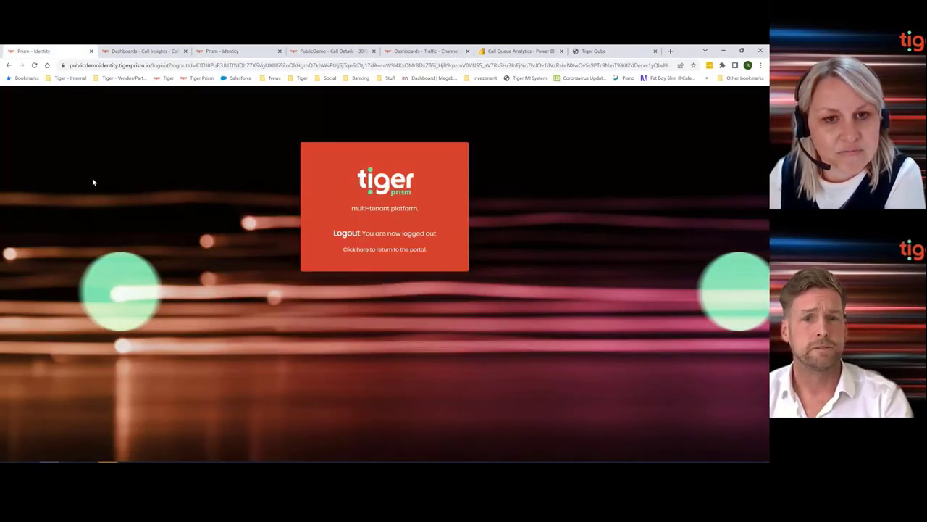
{"action": "left_click", "coordinate": [363, 249]}
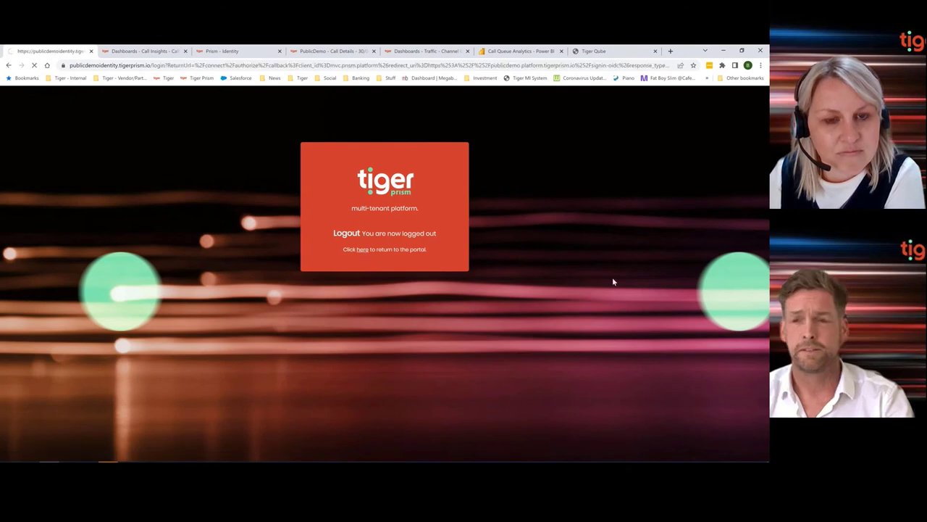
{"action": "left_click", "coordinate": [385, 347]}
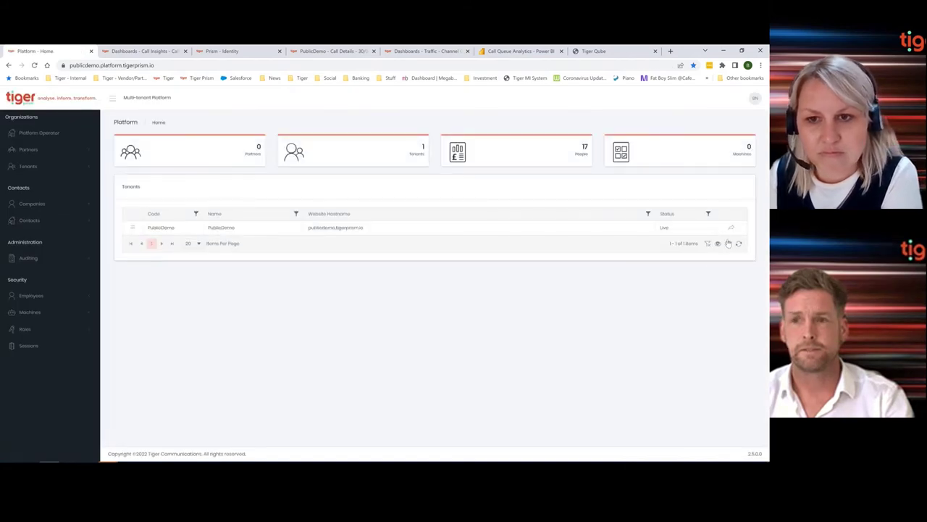
Step: Open the PublicDemo tenant dashboard, close it, and reload the Prism login page
{"action": "left_click", "coordinate": [731, 228]}
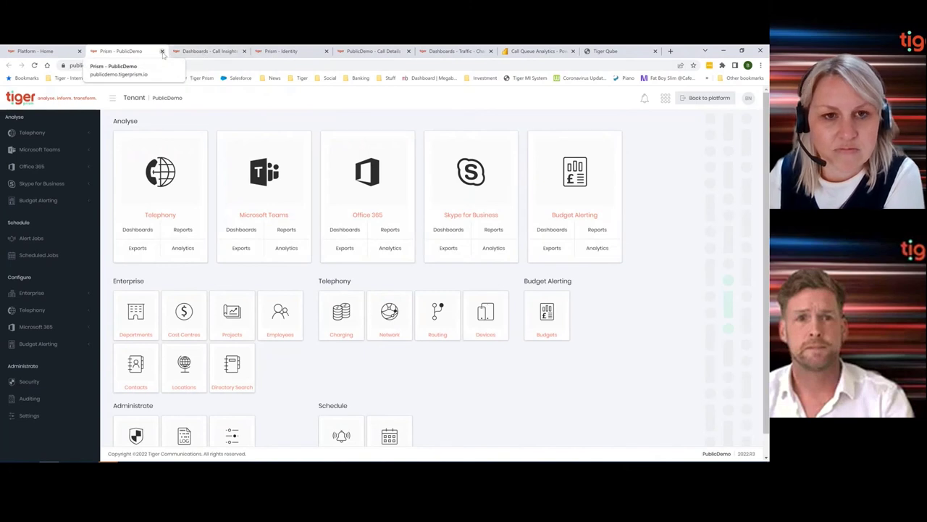
{"action": "left_click", "coordinate": [162, 51]}
{"action": "left_click", "coordinate": [195, 53]}
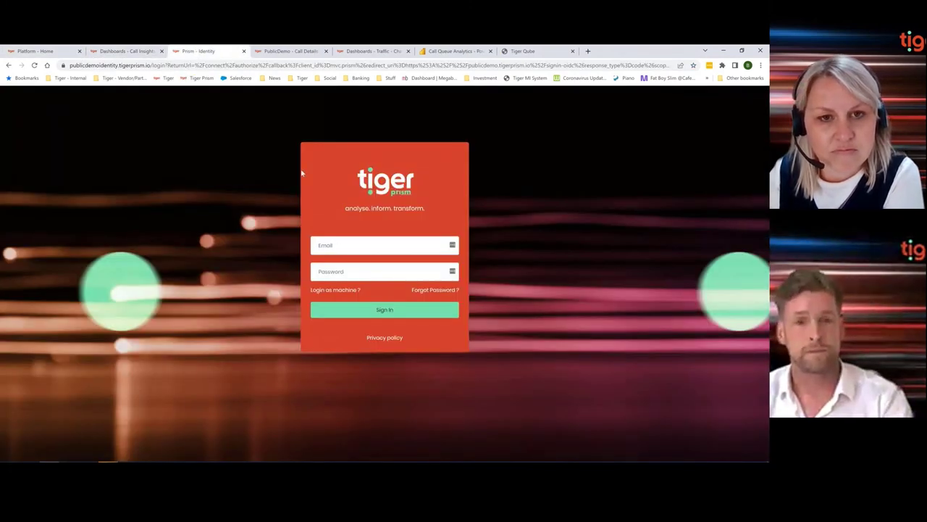
{"action": "left_click", "coordinate": [34, 65]}
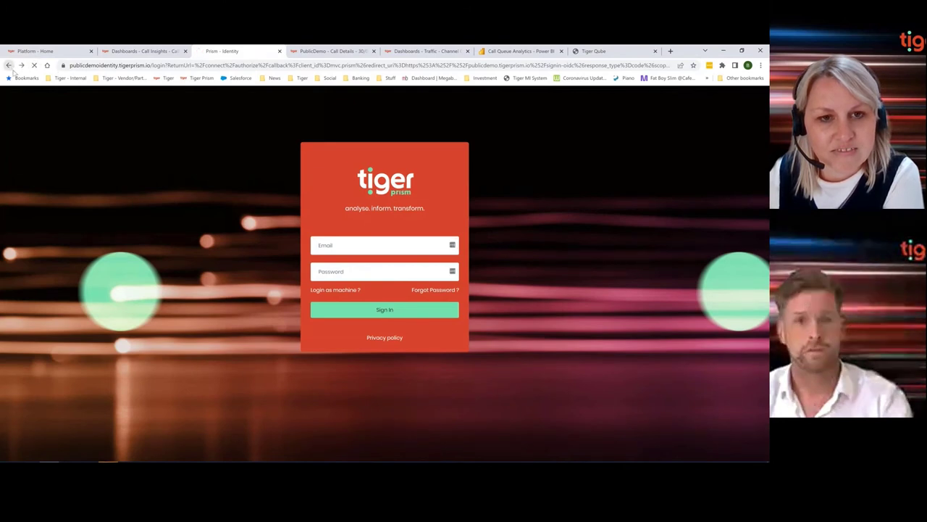
Step: Go back, open Session Quality under My Widgets, and scroll its stream table right
{"action": "left_click", "coordinate": [9, 65]}
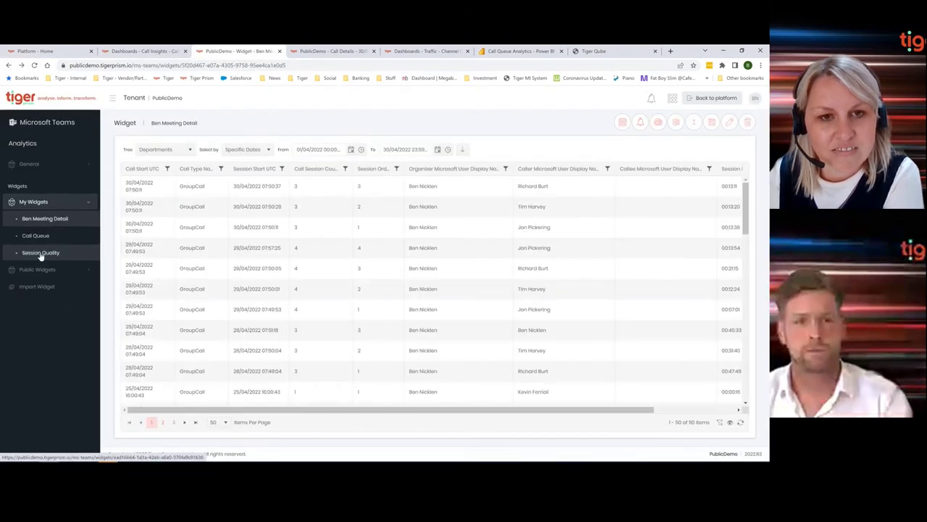
{"action": "left_click", "coordinate": [40, 252]}
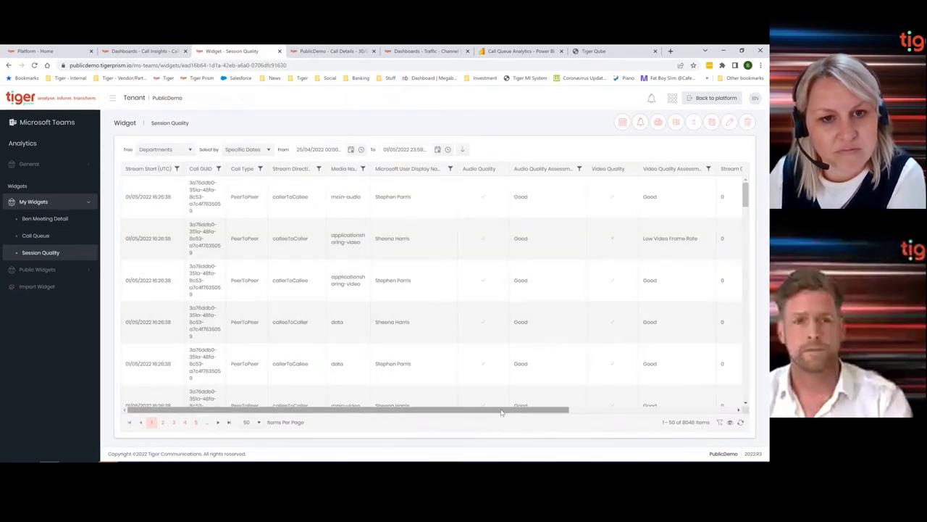
{"action": "left_click_drag", "start_coordinate": [502, 412], "coordinate": [702, 391]}
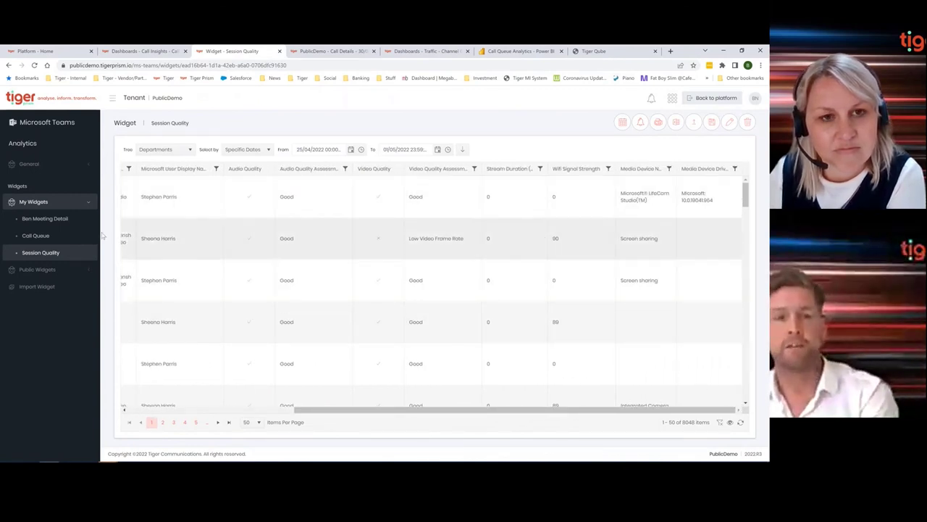
Step: Edit the Session Quality widget, retrieve its data, and scroll through the preview table's columns
{"action": "left_click", "coordinate": [730, 122]}
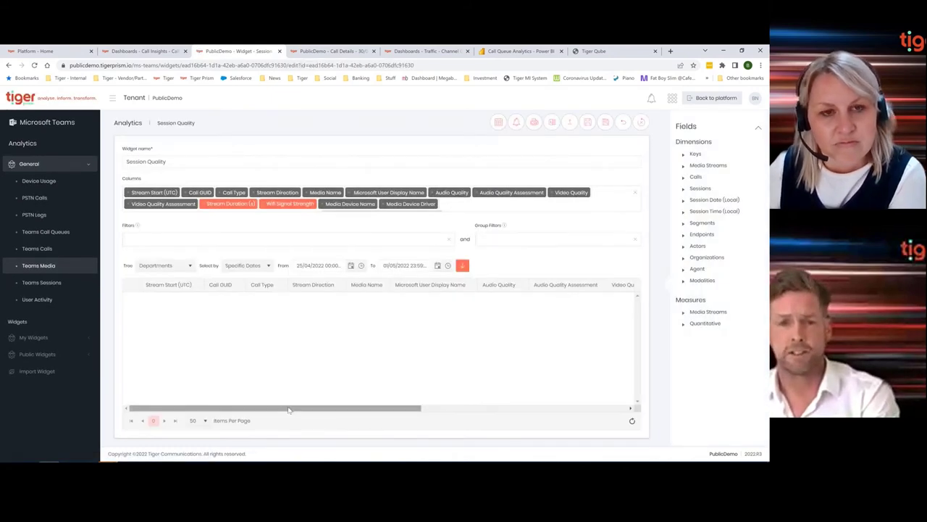
{"action": "left_click_drag", "start_coordinate": [288, 409], "coordinate": [415, 410]}
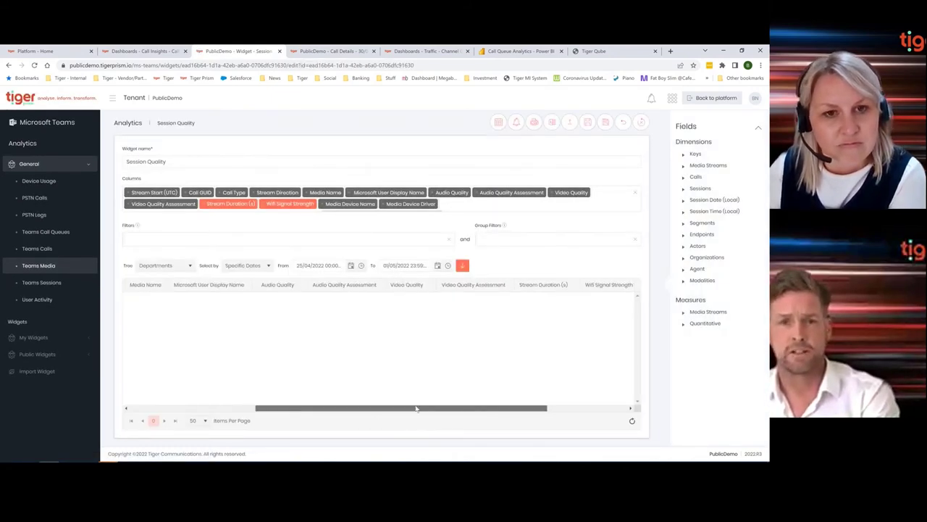
{"action": "left_click", "coordinate": [464, 266]}
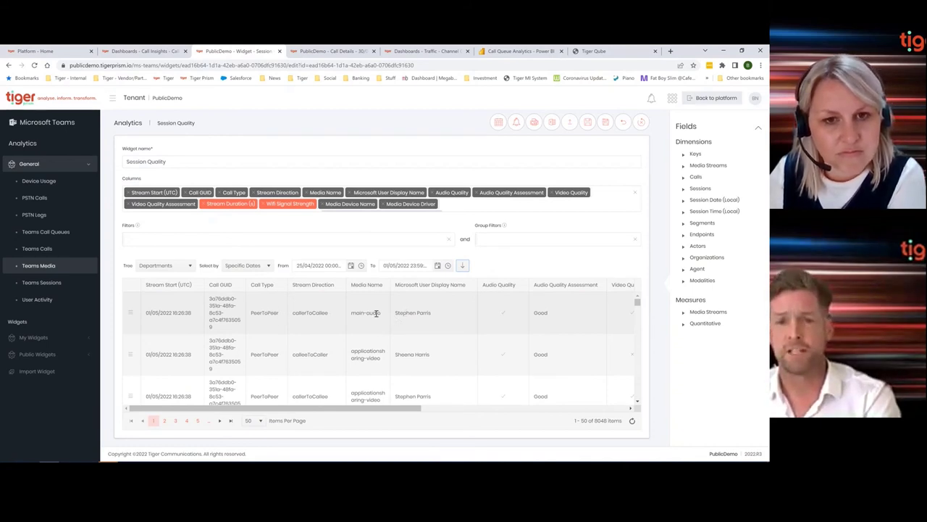
{"action": "scroll", "coordinate": [372, 393], "scroll_direction": "down", "scroll_amount": 1}
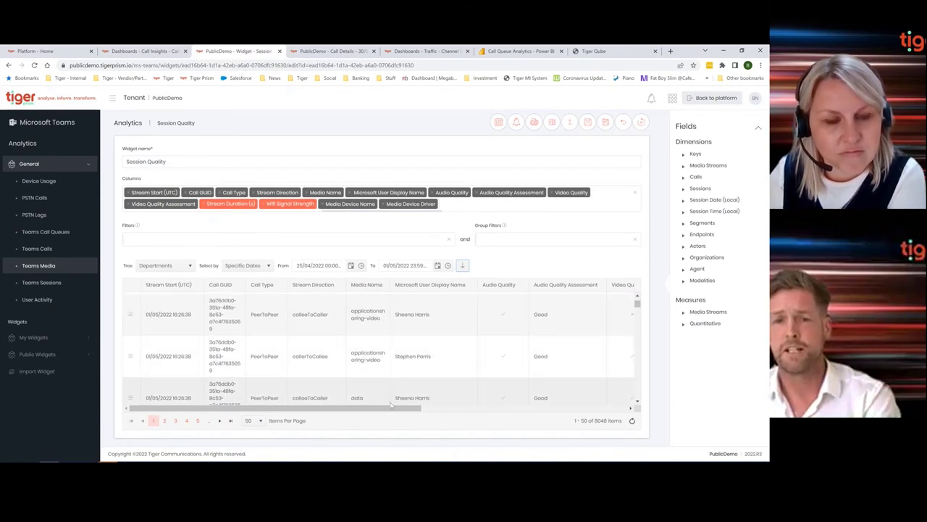
{"action": "scroll", "coordinate": [427, 356], "scroll_direction": "up", "scroll_amount": 1}
{"action": "left_click_drag", "start_coordinate": [408, 410], "coordinate": [531, 410]}
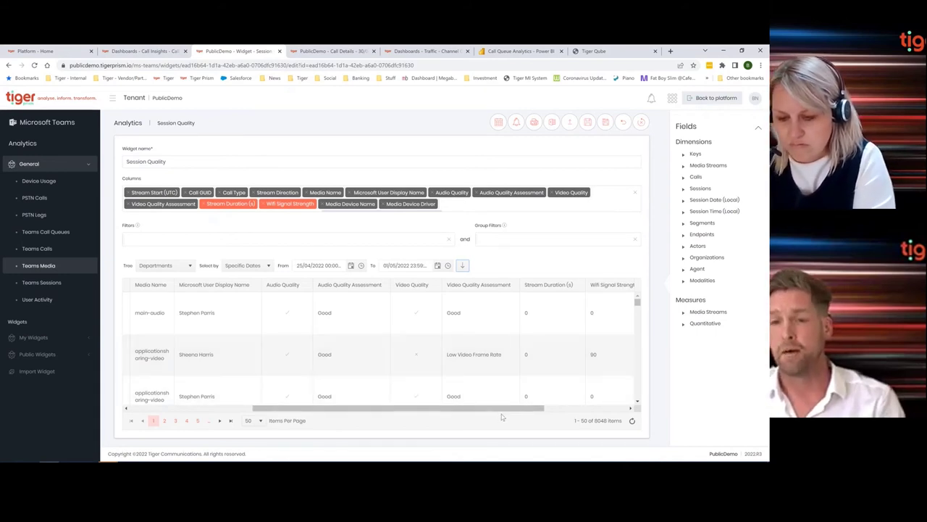
{"action": "left_click_drag", "start_coordinate": [504, 410], "coordinate": [587, 411]}
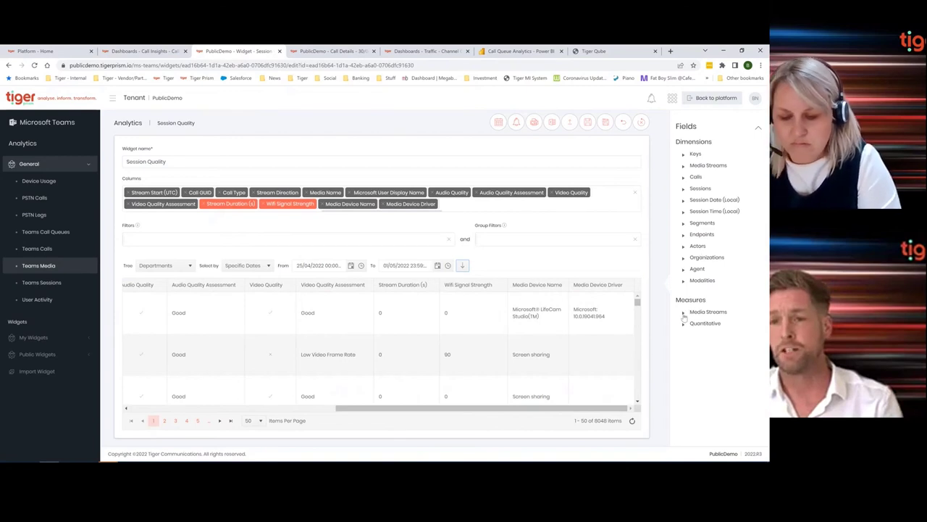
Step: Expand the Media Streams measures and their Network and Device groups in the Fields panel
{"action": "left_click", "coordinate": [683, 313]}
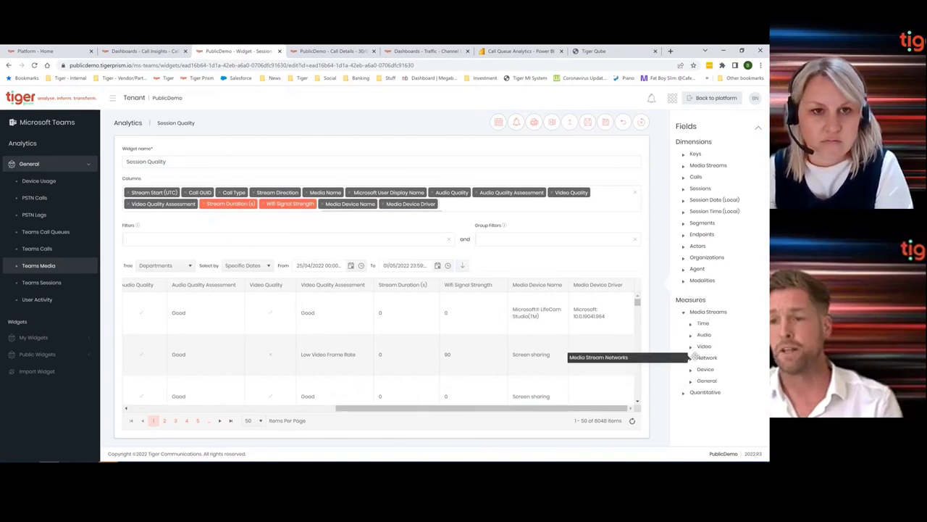
{"action": "left_click", "coordinate": [690, 358]}
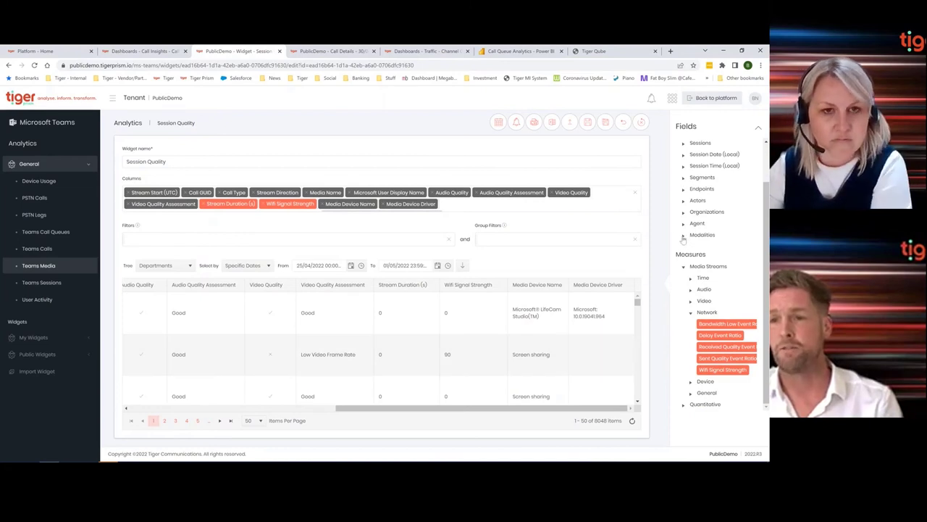
{"action": "left_click", "coordinate": [692, 382]}
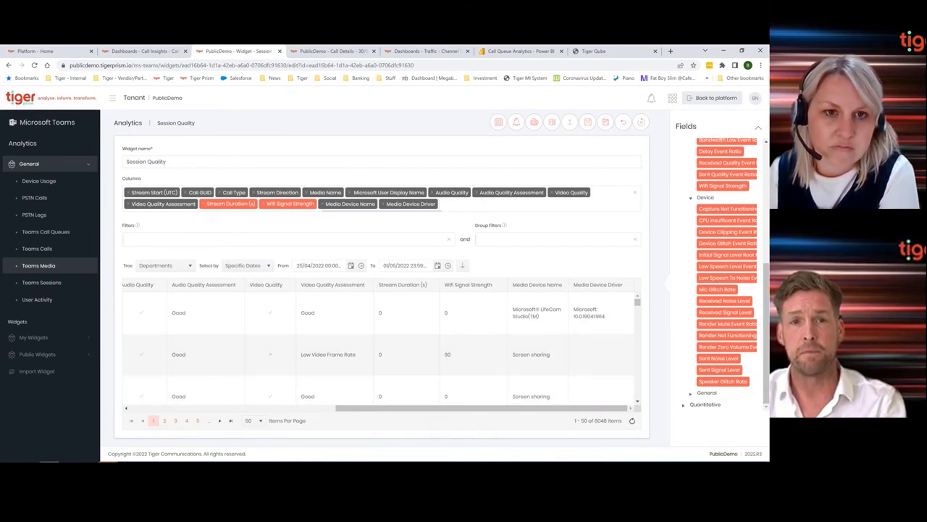
Step: Switch to the Power BI Call Quality Analytics report showing Jitter 68.69 and Max Audio Jitter 94.04 gauges
{"action": "left_click", "coordinate": [554, 51]}
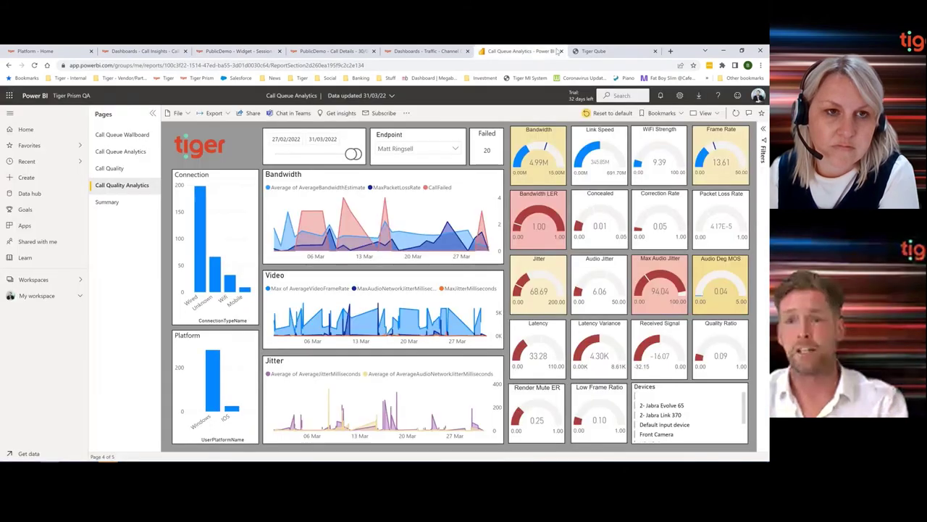